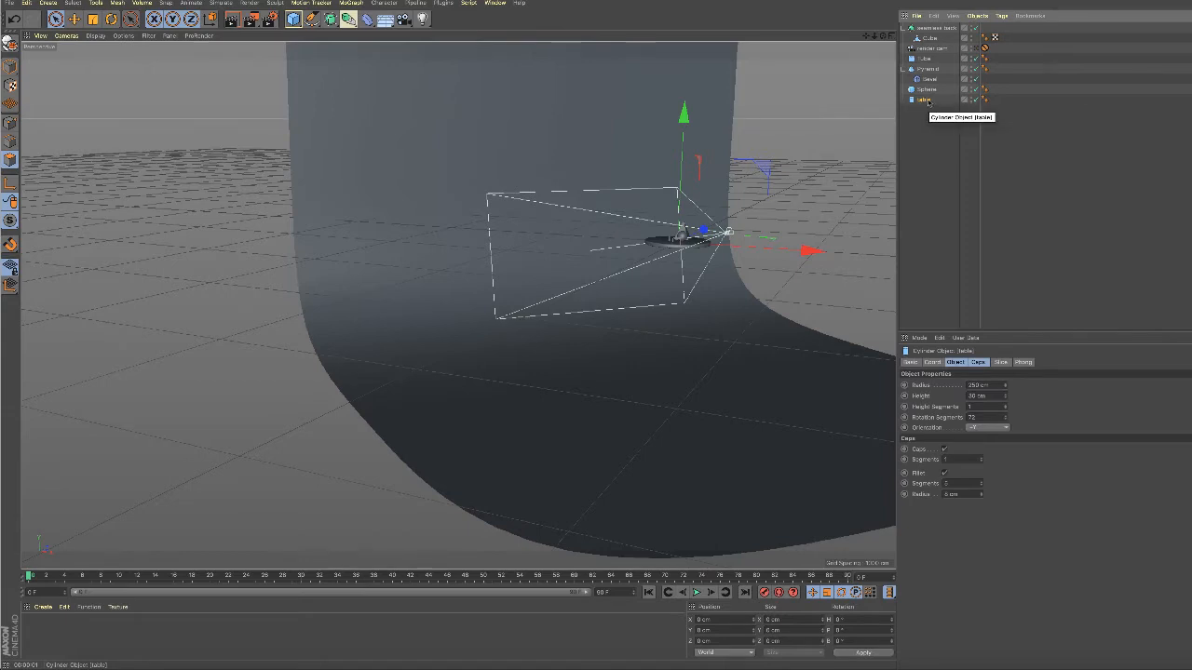
# Frame the table object in the viewport and check the scene through the render camera.
pyautogui.press('s')
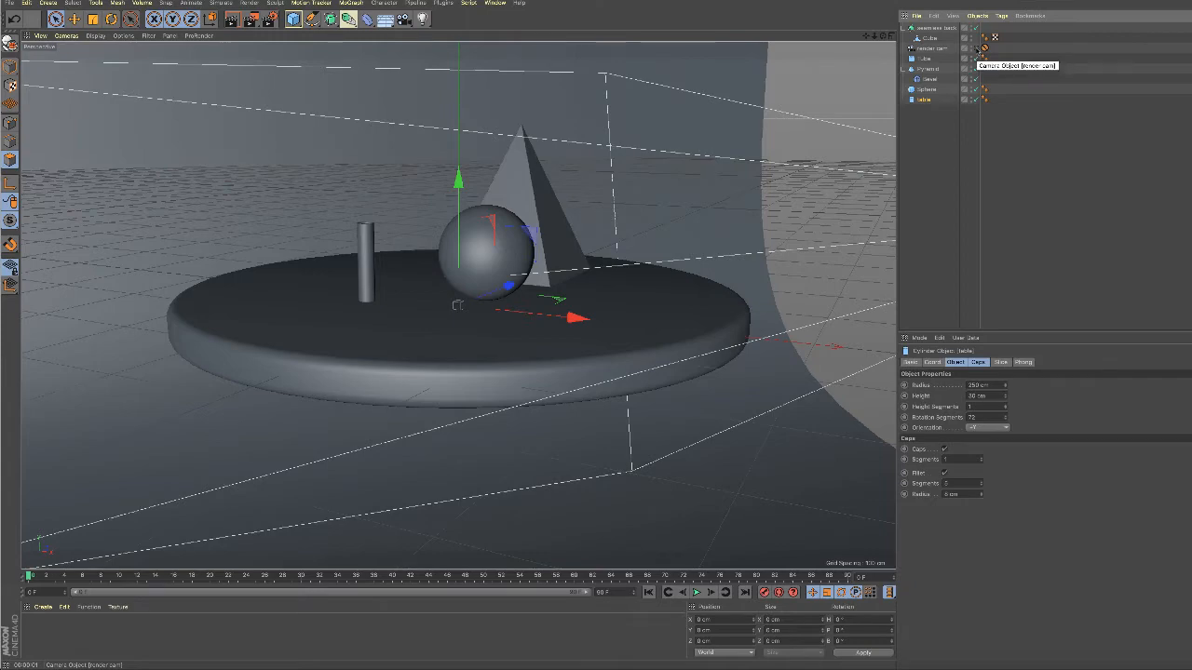
pyautogui.click(984, 49)
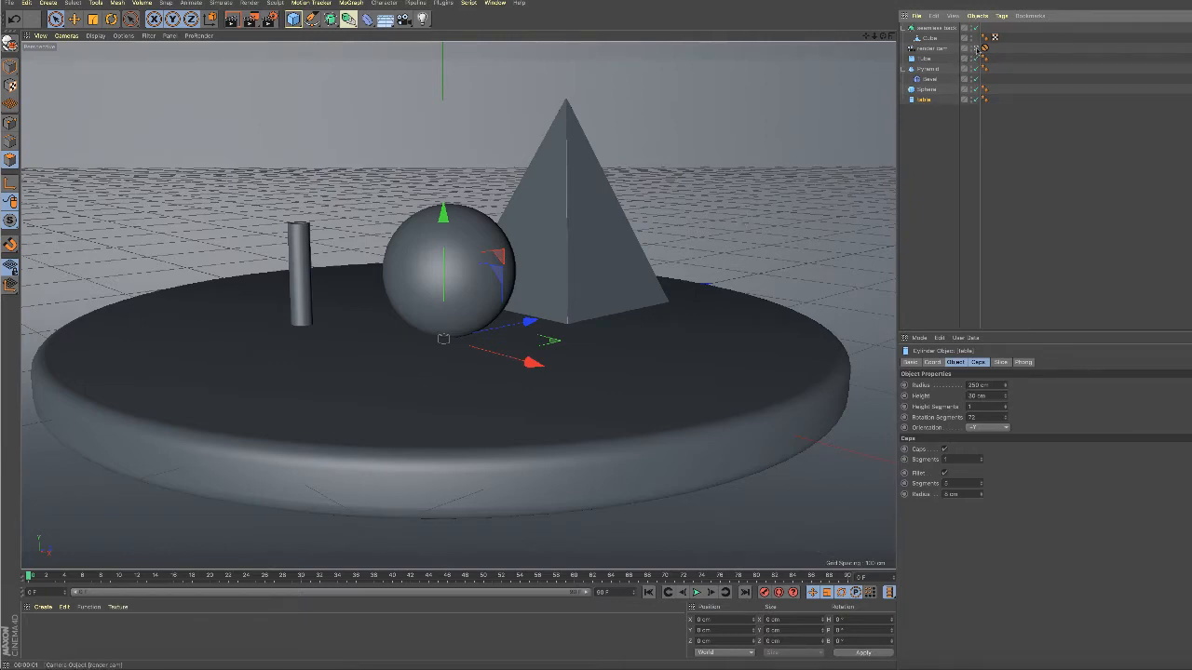
pyautogui.click(976, 49)
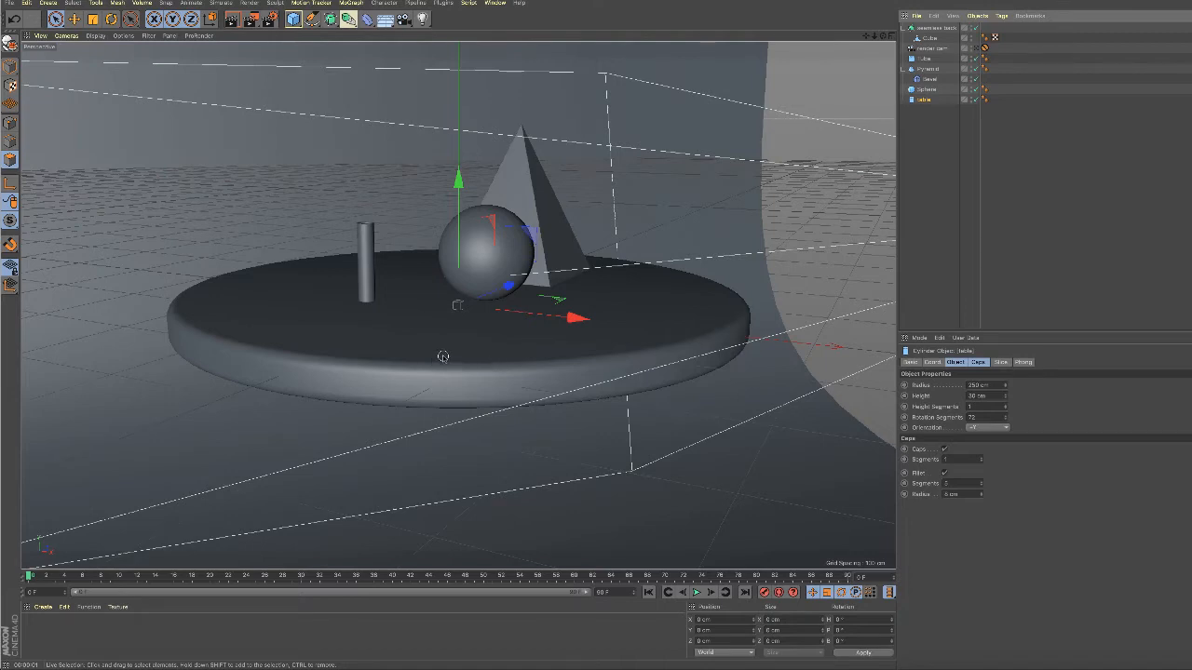
# Create a new material and name it table.
pyautogui.doubleClick(45, 636)
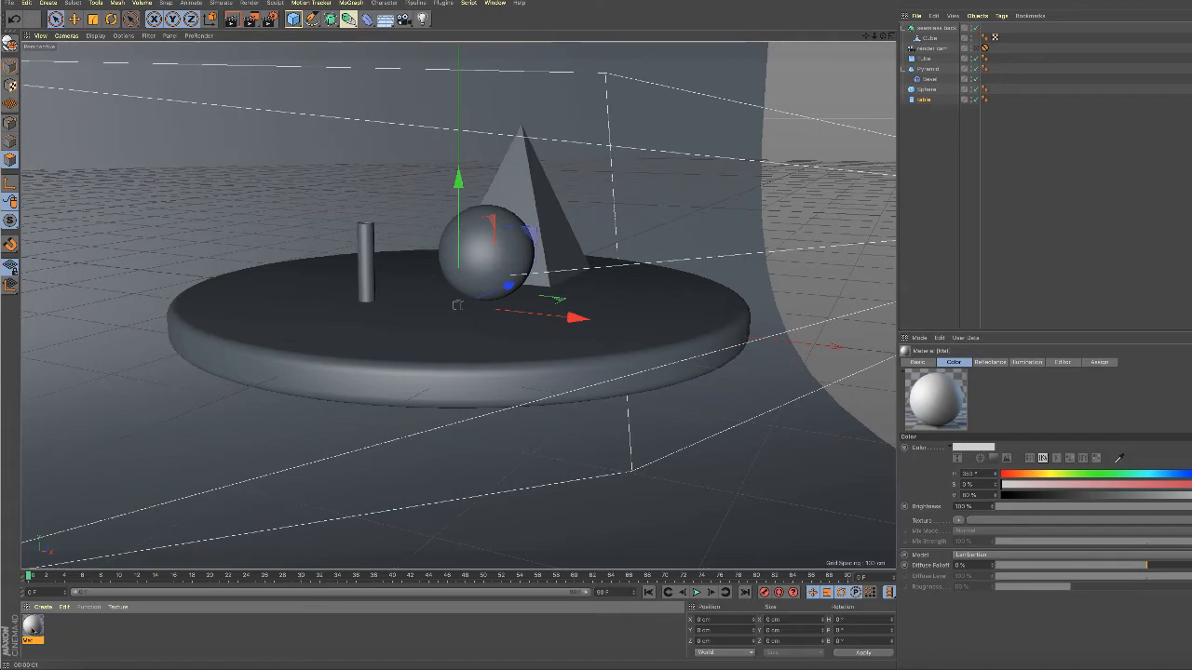
pyautogui.doubleClick(34, 624)
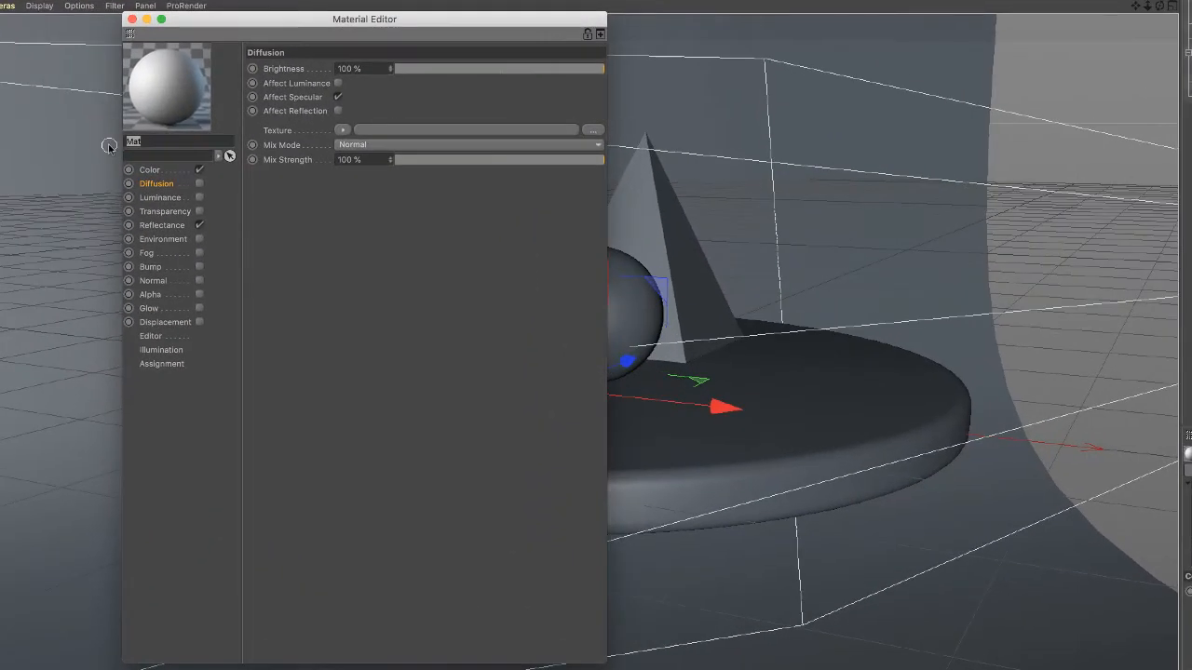
pyautogui.write('la')
# Load the Marble surface shader as the texture of the table material's Color channel.
pyautogui.click(199, 224)
pyautogui.click(150, 170)
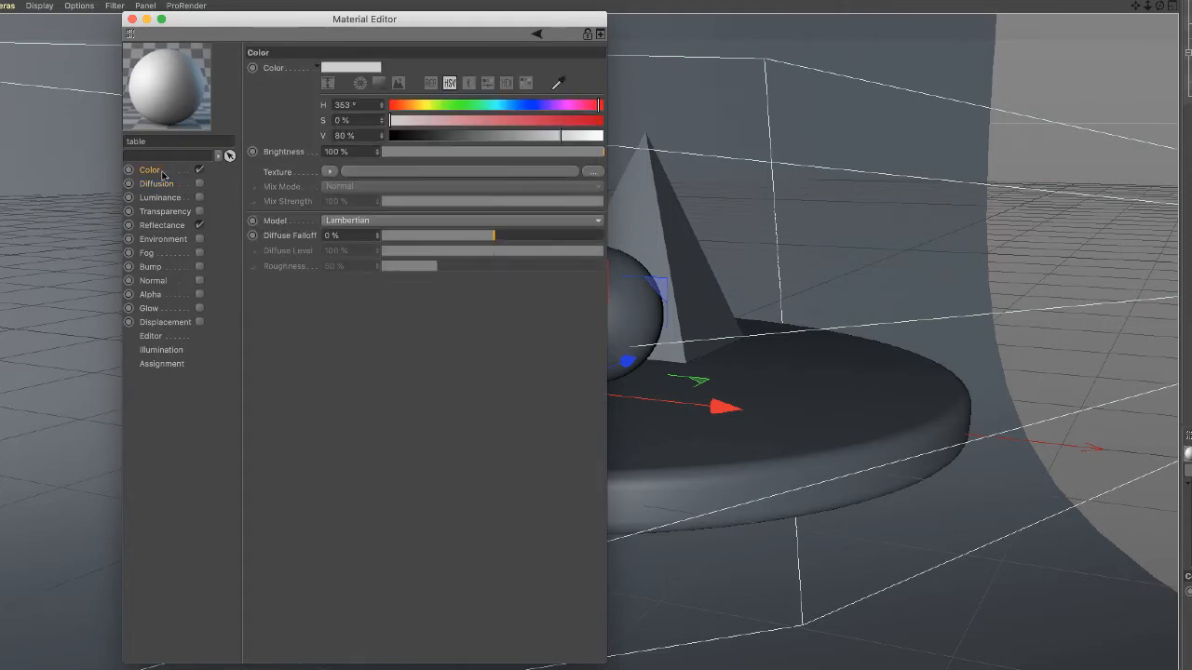
pyautogui.click(331, 173)
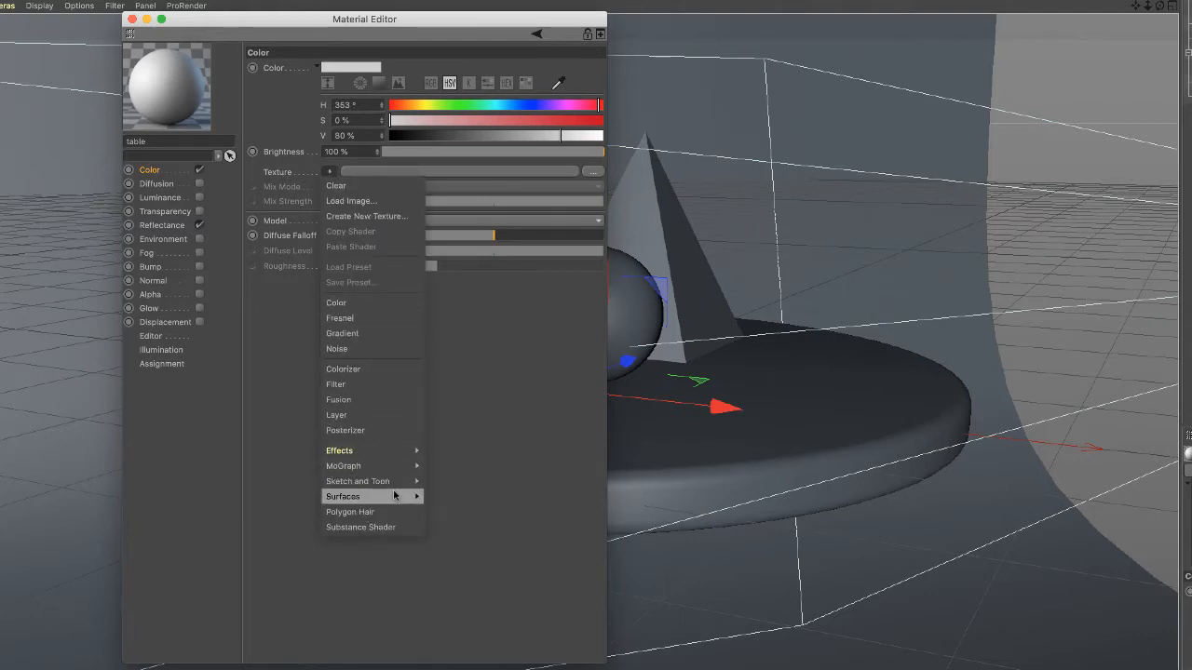
pyautogui.moveTo(394, 501)
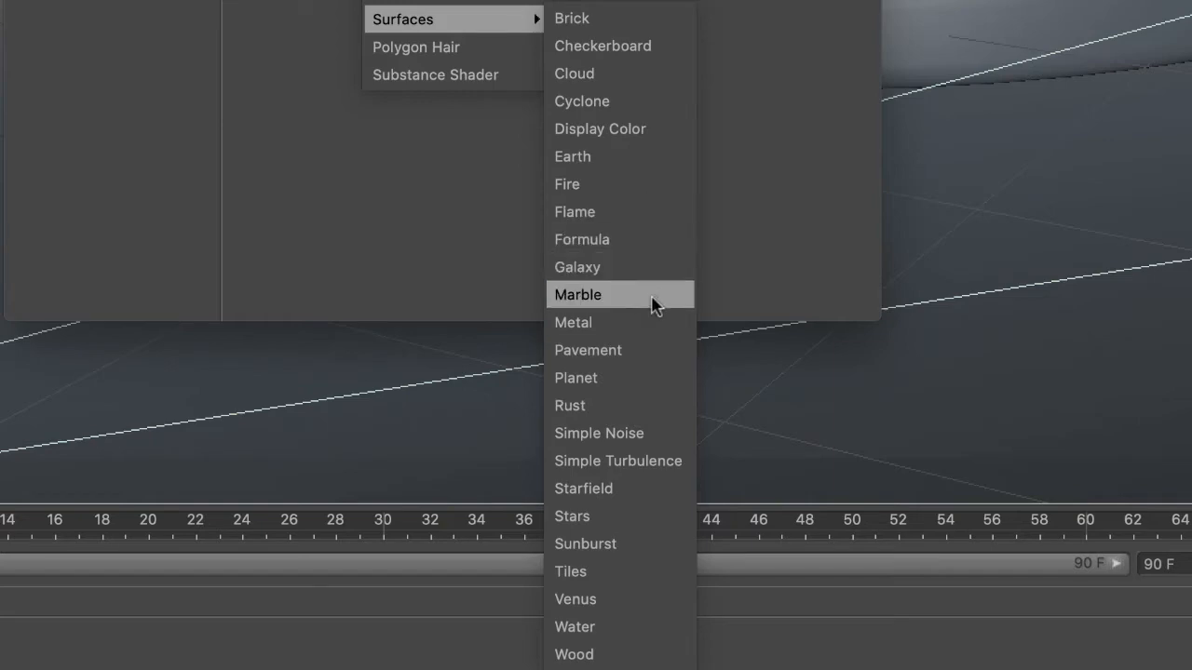
pyautogui.click(652, 298)
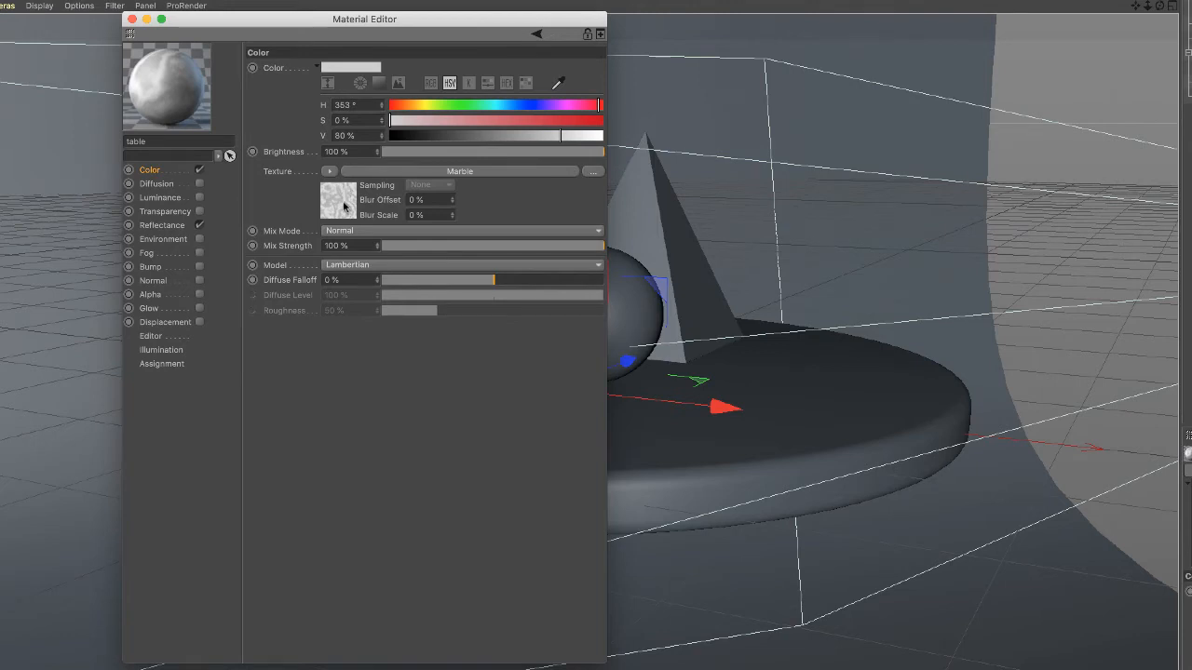
# Inspect the Marble shader's color gradient, frequency and turbulence properties, and return to the Color channel.
pyautogui.click(343, 205)
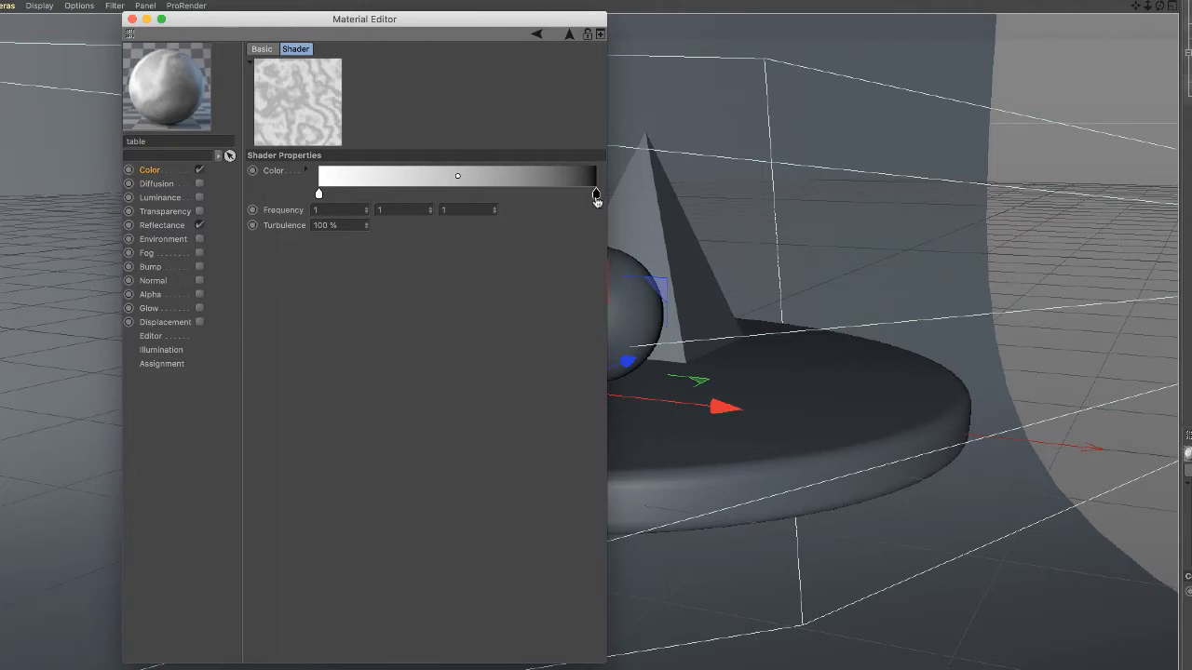
pyautogui.moveTo(596, 200)
pyautogui.click(156, 174)
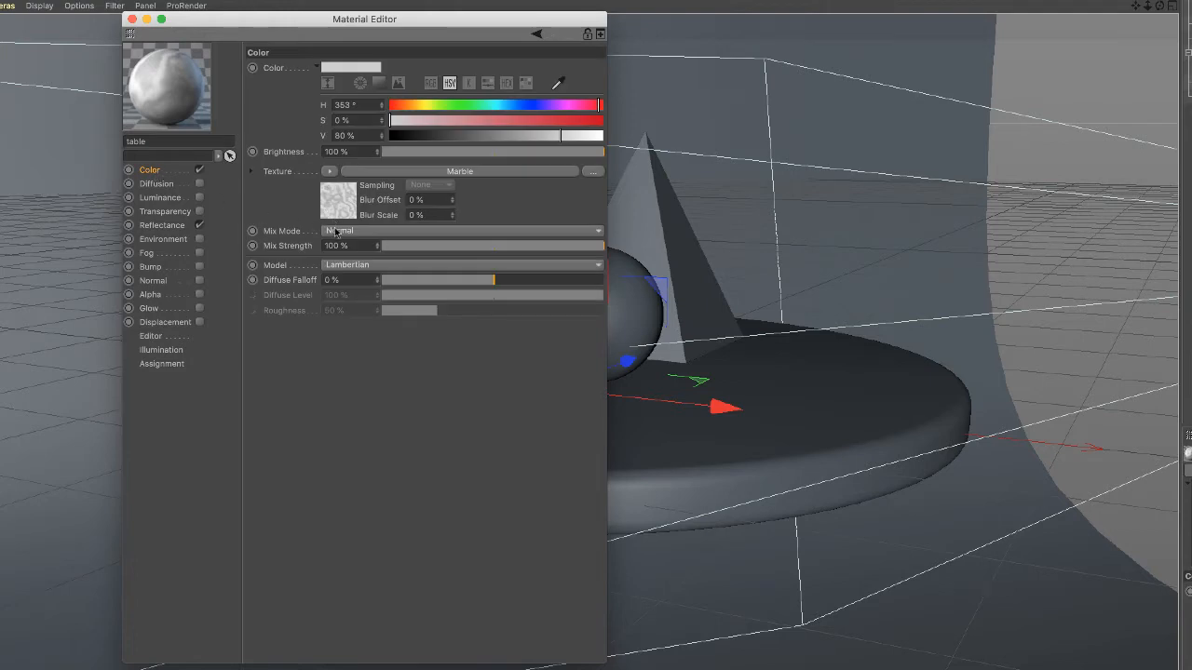
# Close the material settings, assign the table material to the table object and render the view.
pyautogui.click(132, 20)
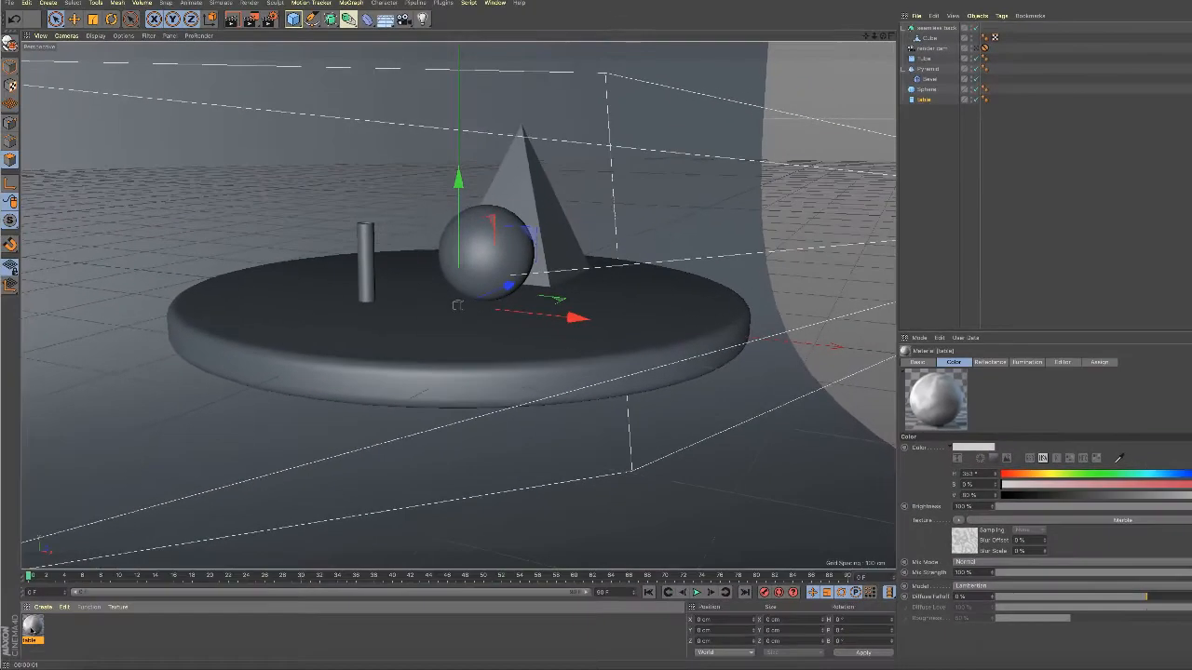
pyautogui.moveTo(35, 633); pyautogui.dragTo(934, 104)
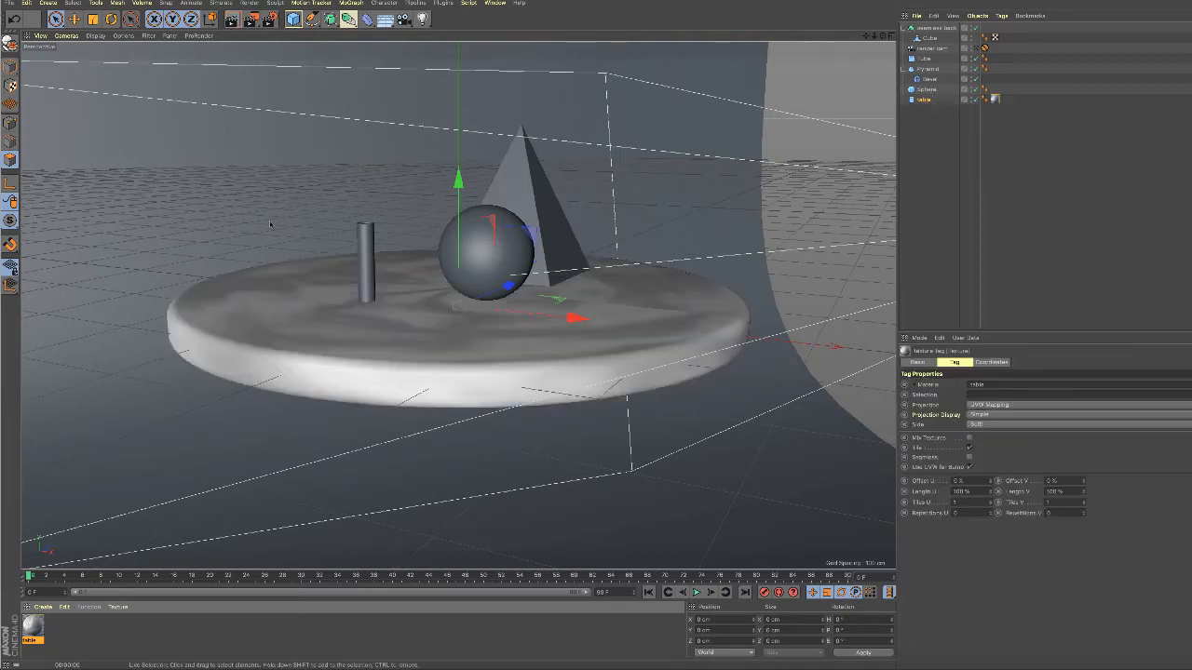
pyautogui.hotkey('ctrl', 'r')
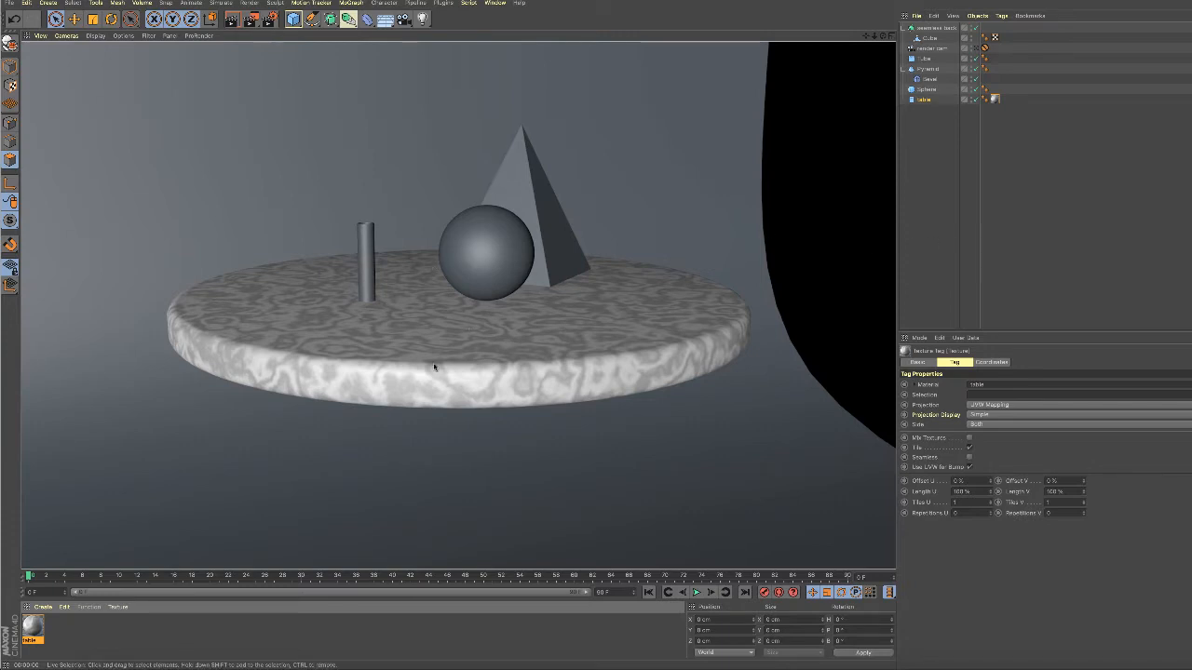
# Create a second new material and name it sphere.
pyautogui.doubleClick(70, 646)
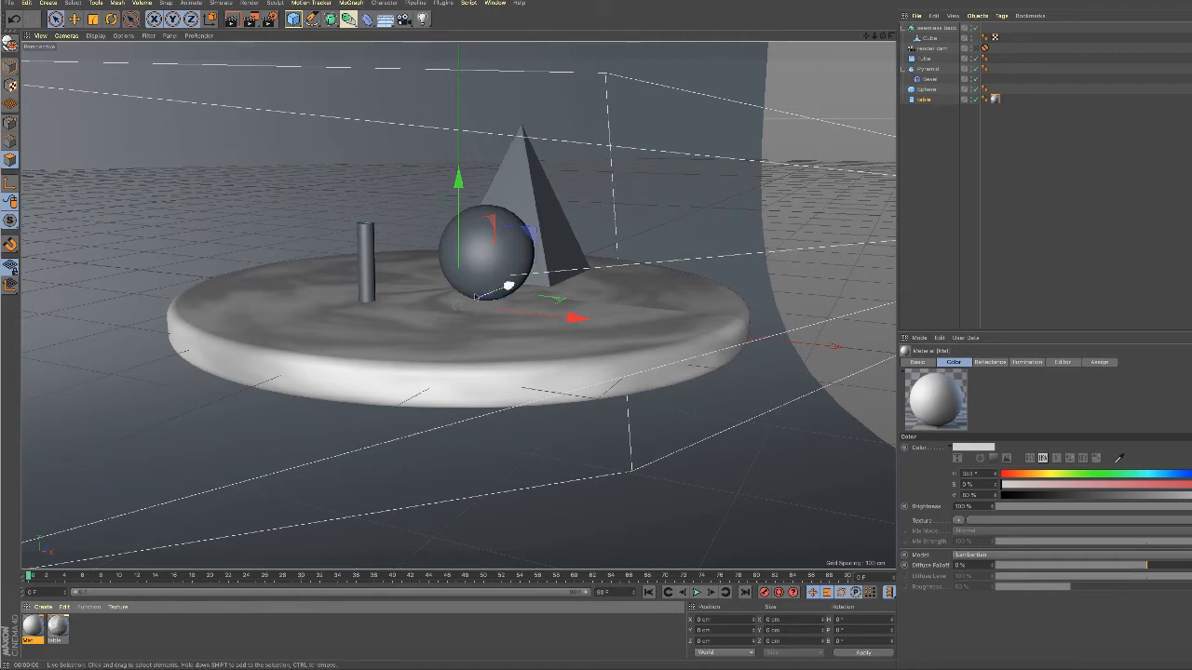
pyautogui.doubleClick(33, 630)
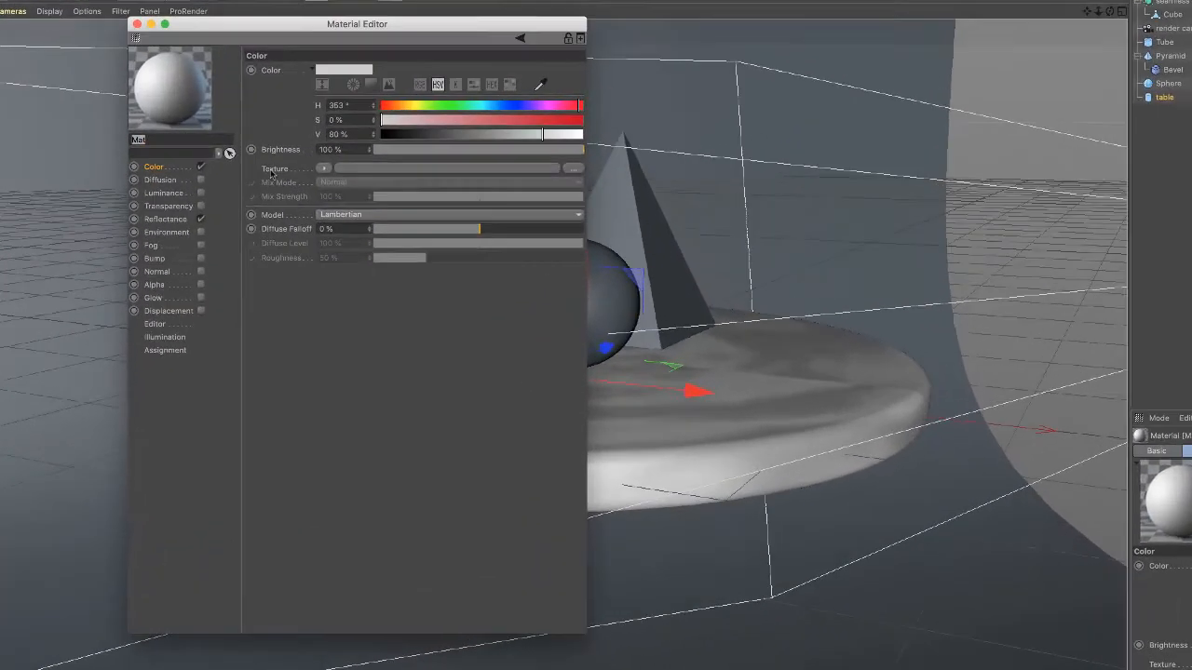
pyautogui.moveTo(139, 141); pyautogui.dragTo(124, 140)
pyautogui.press('BackSpace')
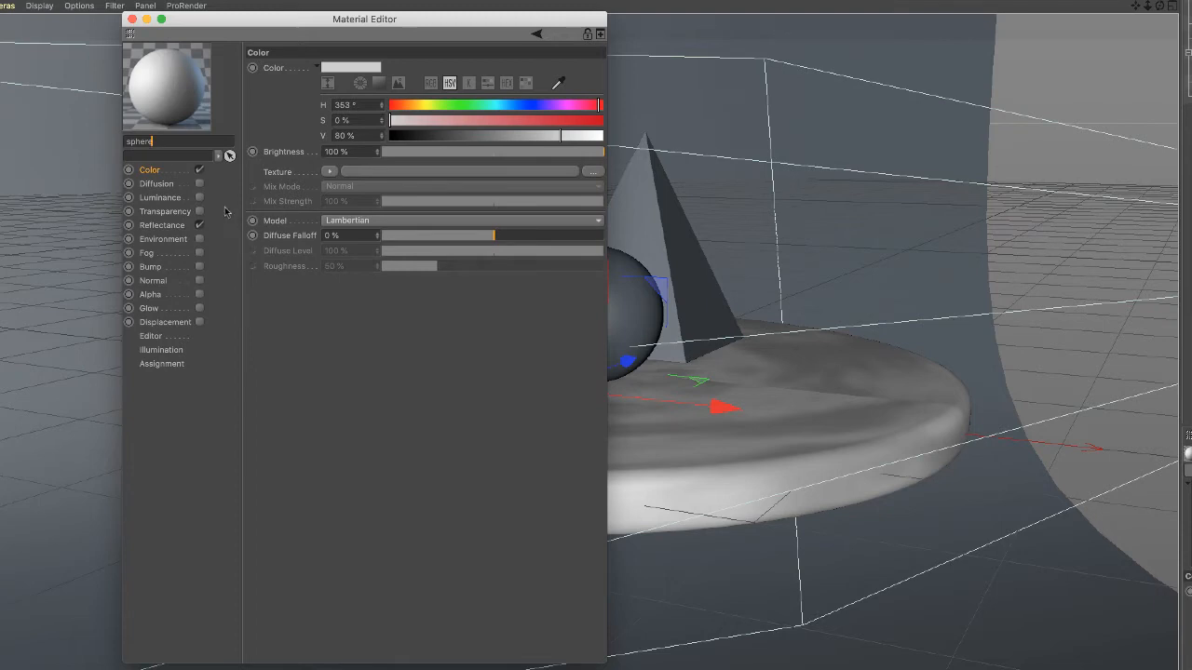
# Disable the sphere material's Color channel and add a Lambertian (Diffuse) layer in its Reflectance channel.
pyautogui.click(199, 171)
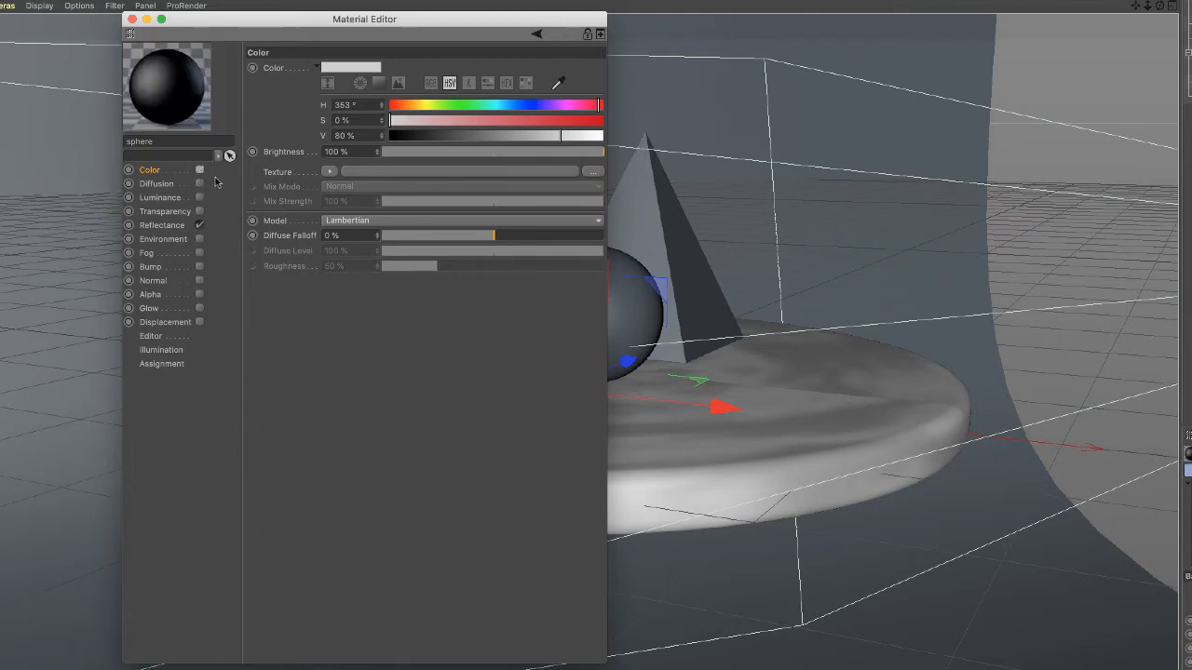
pyautogui.click(164, 226)
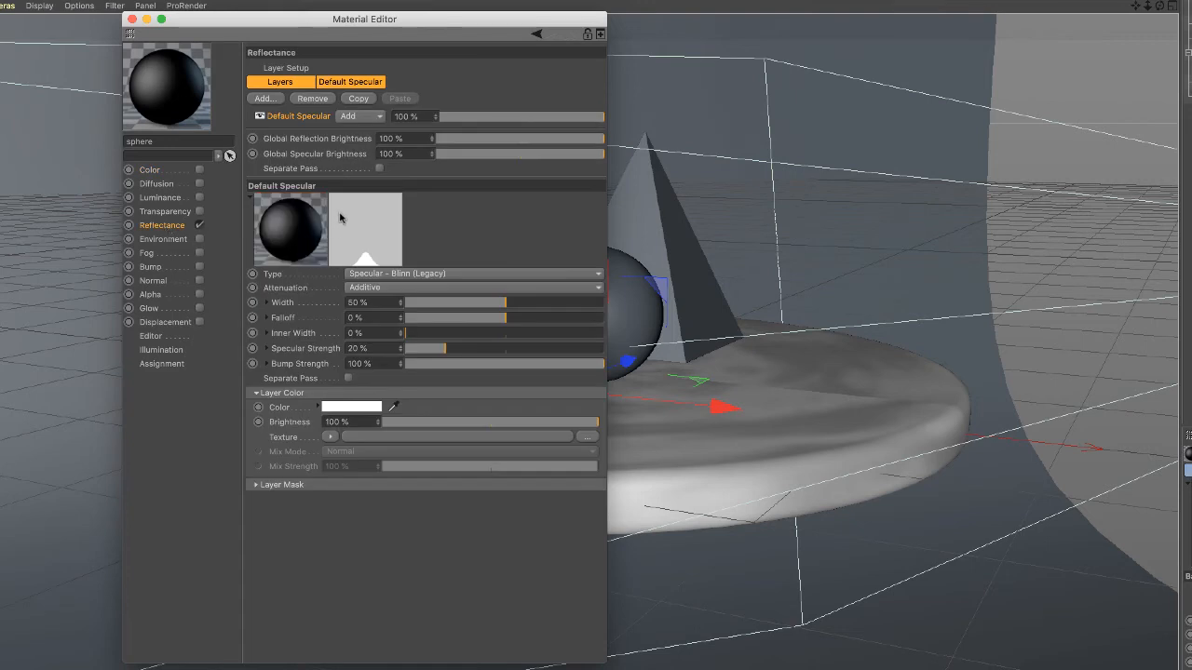
pyautogui.click(269, 100)
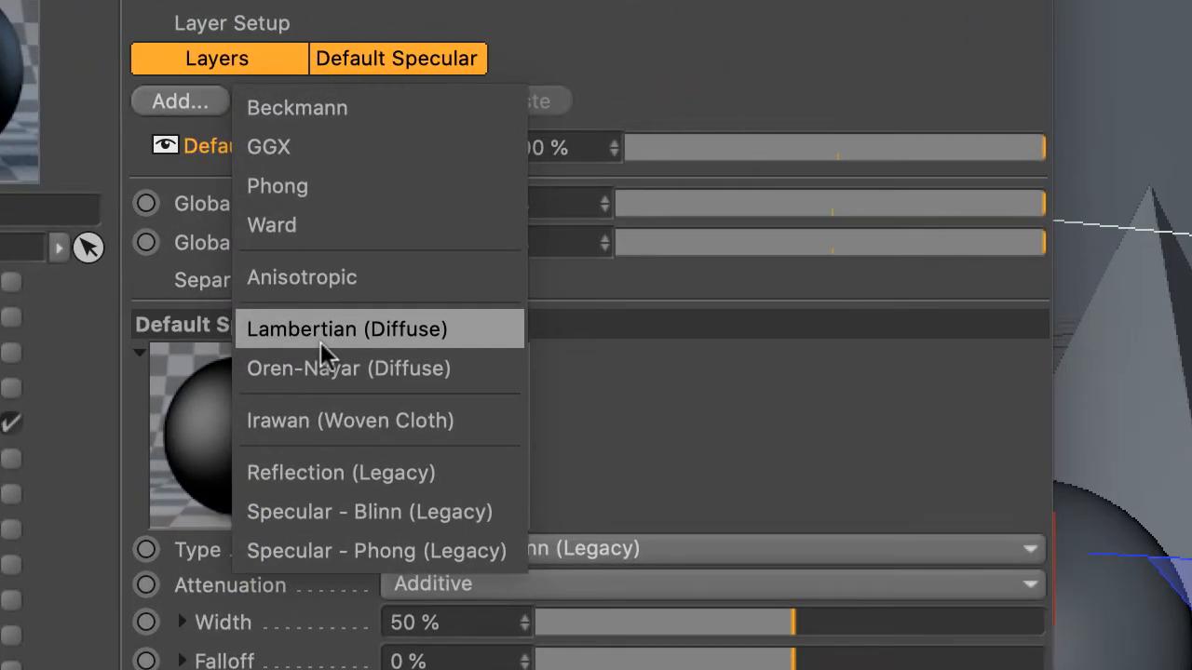
pyautogui.click(320, 341)
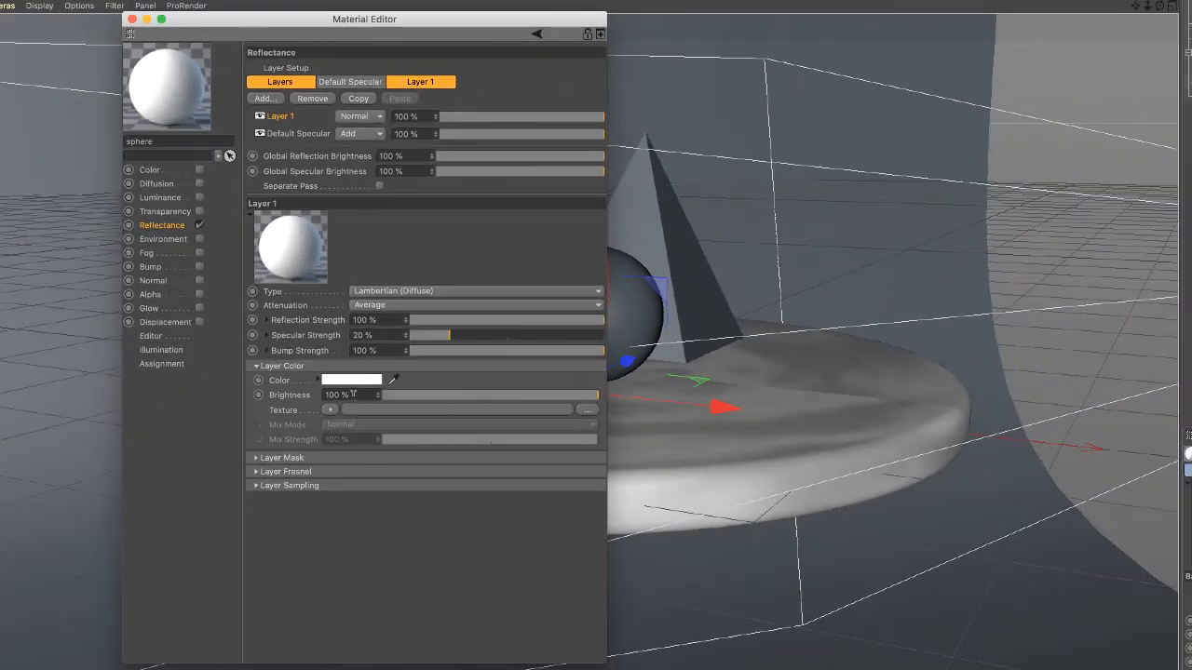
# Set the Lambertian layer's color to red with hue 0°, saturation 75% and value 64%.
pyautogui.click(352, 381)
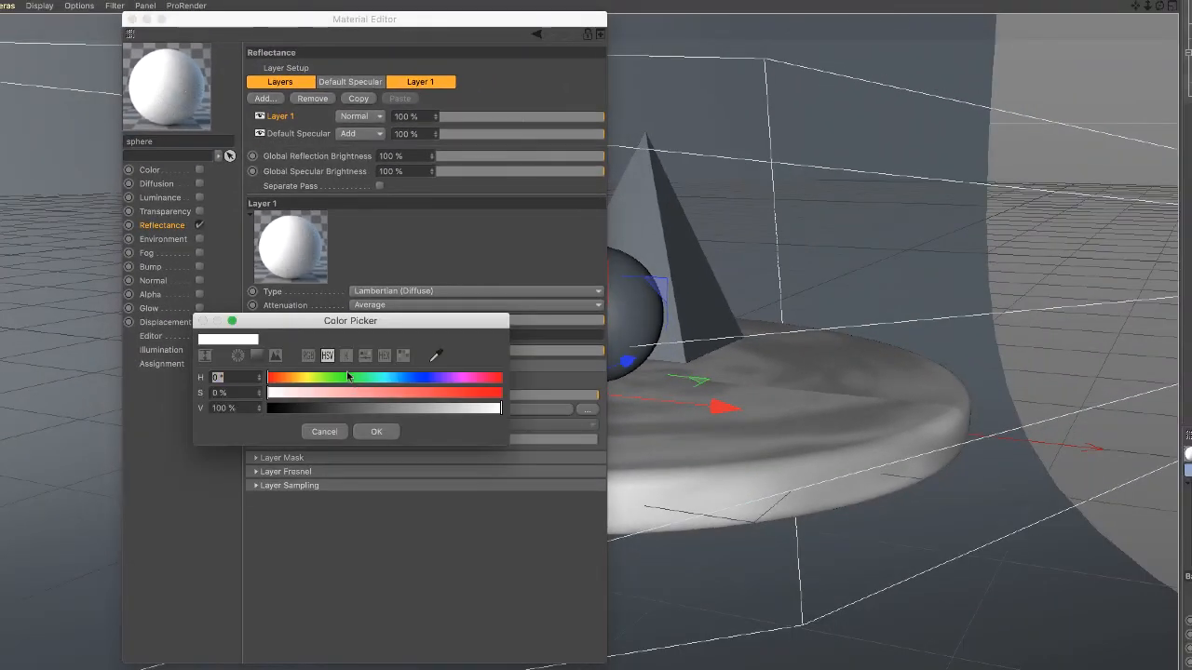
pyautogui.click(307, 359)
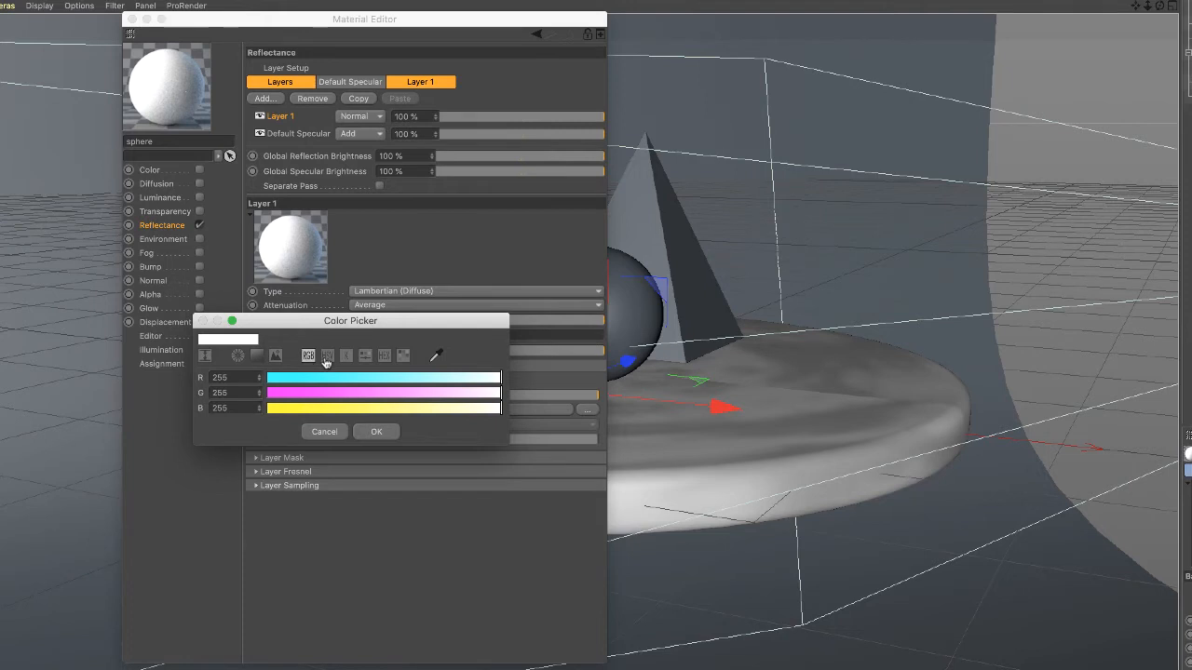
pyautogui.click(328, 359)
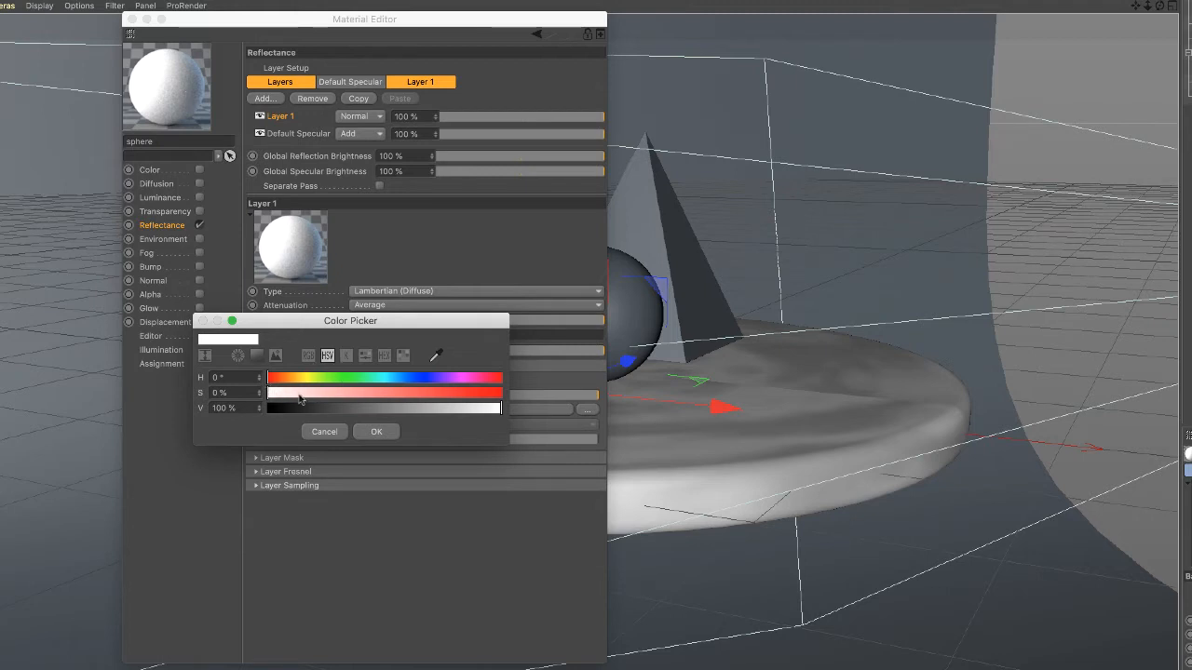
pyautogui.moveTo(270, 395); pyautogui.dragTo(417, 416)
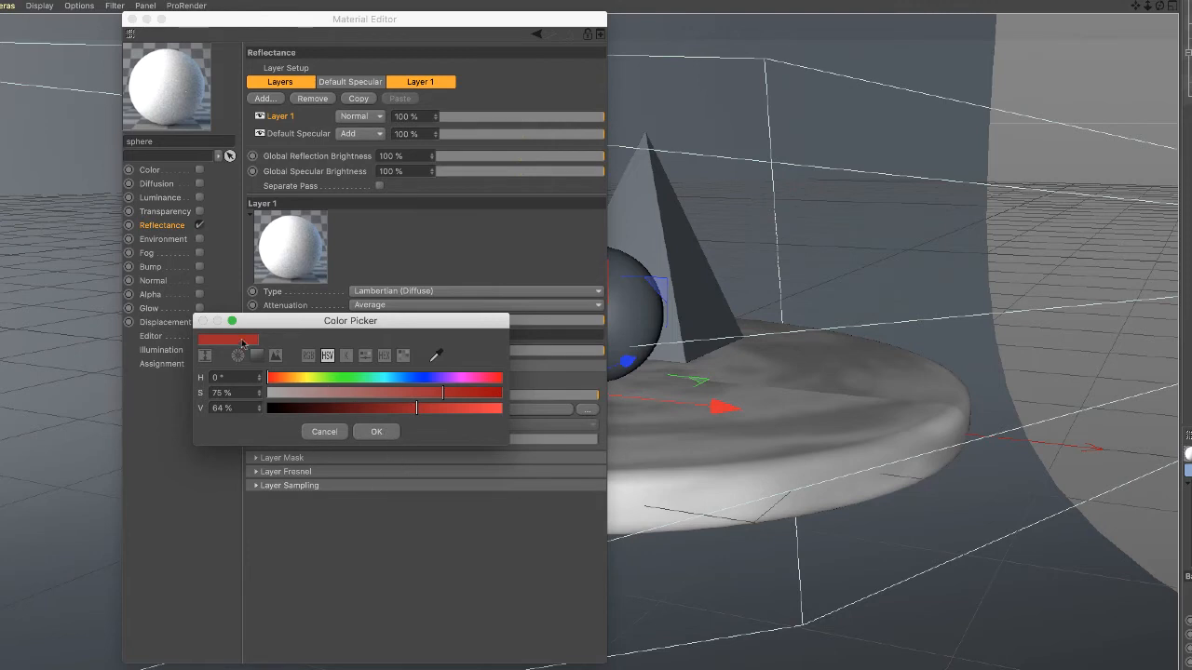
pyautogui.click(378, 432)
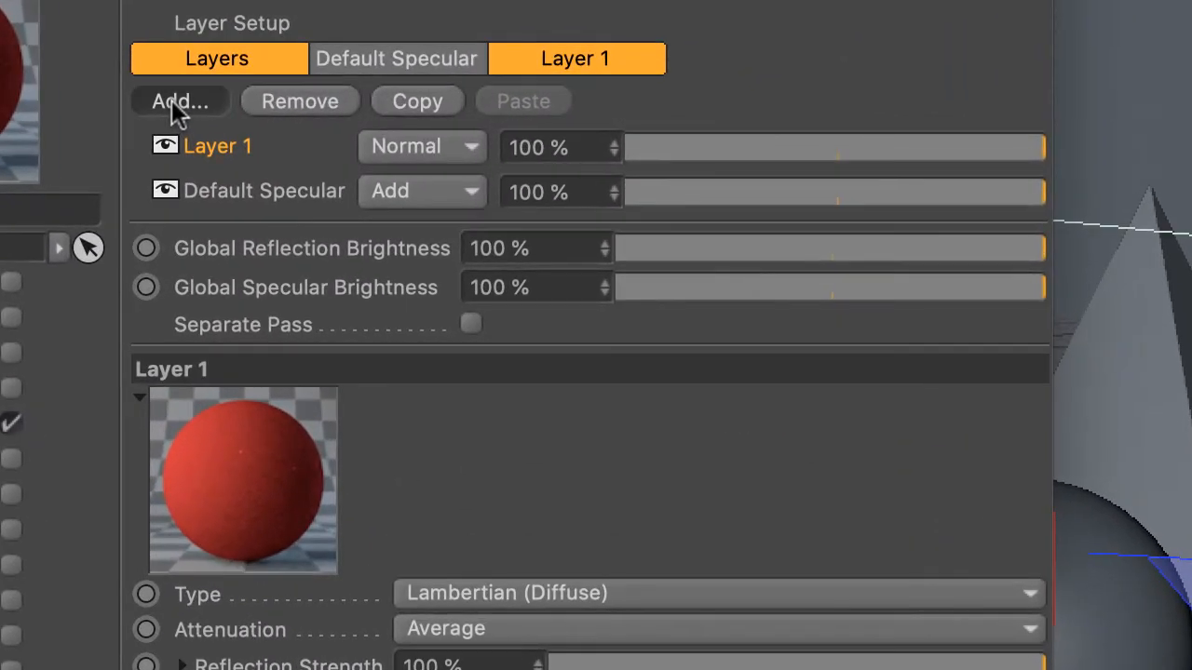
# Add a GGX reflectance layer to the sphere material and set its Layer Fresnel to Dielectric.
pyautogui.click(172, 100)
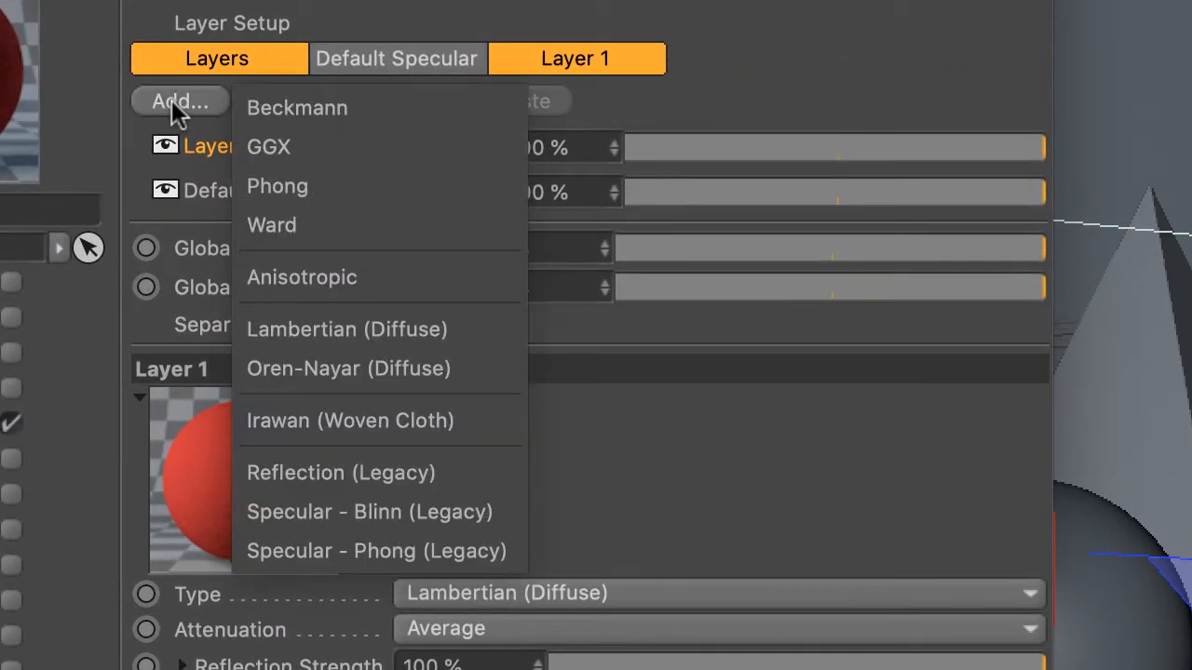
pyautogui.click(292, 149)
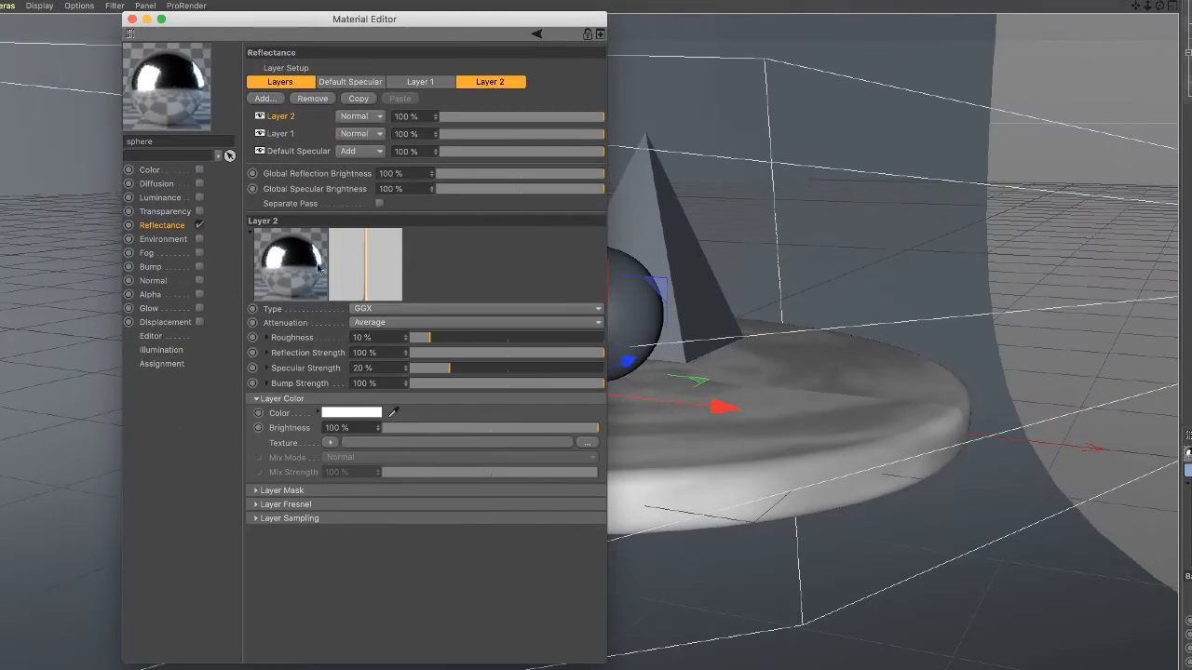
pyautogui.click(256, 505)
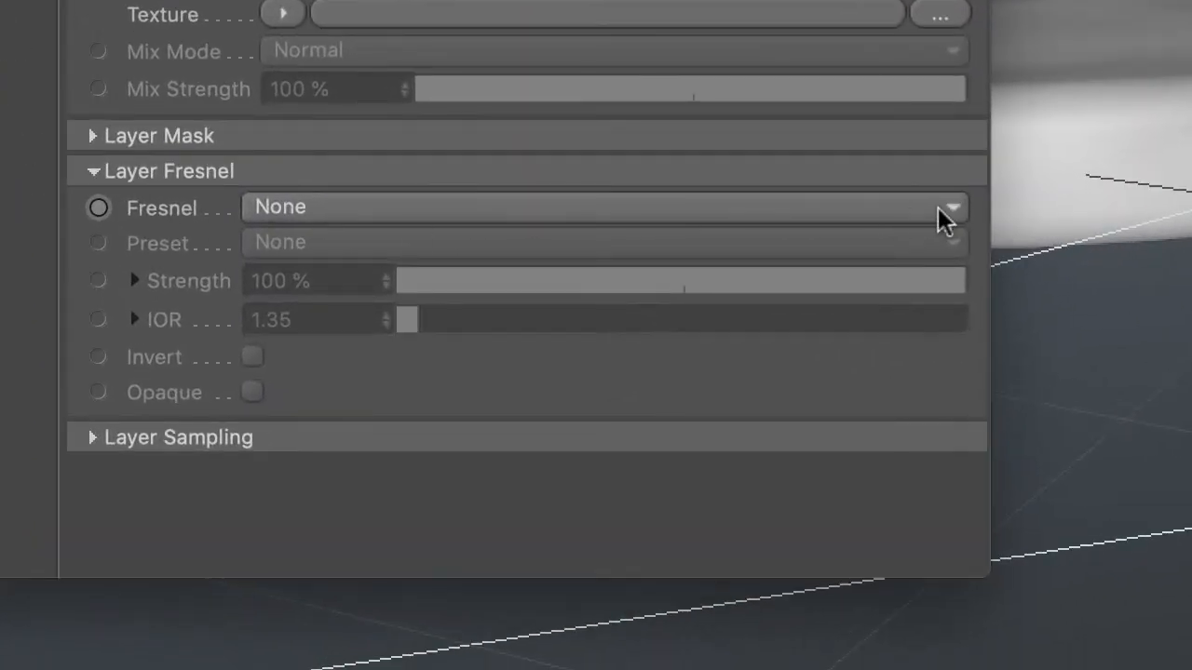
pyautogui.click(950, 214)
pyautogui.click(884, 282)
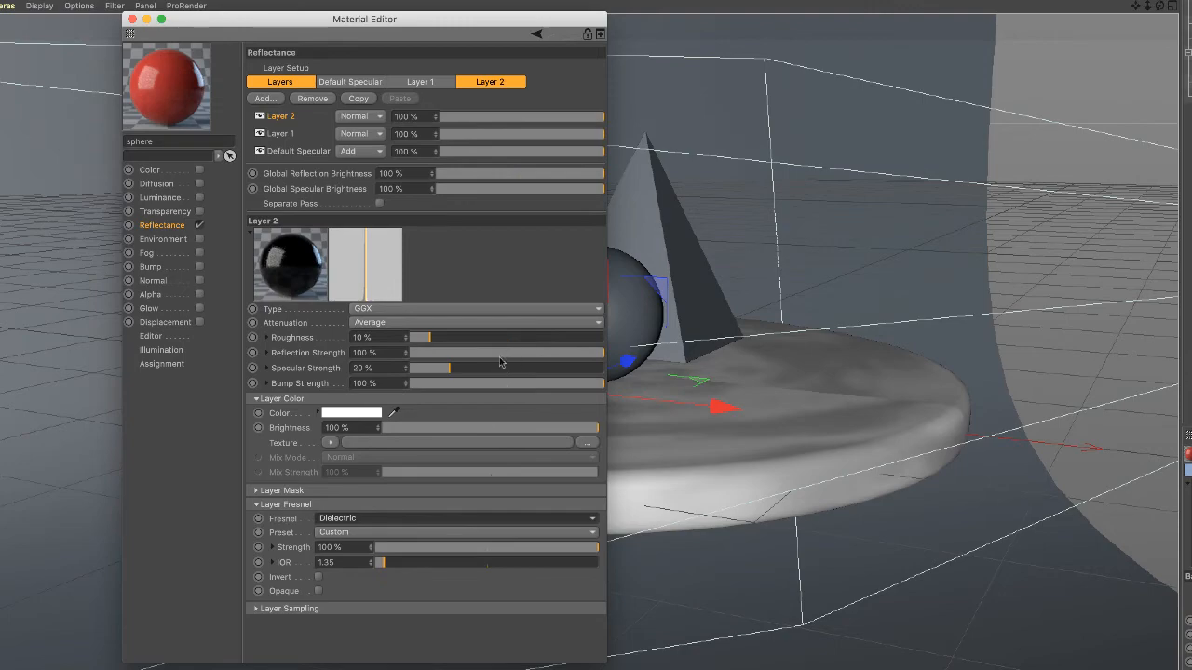
# Close the material settings and assign the sphere material to the Sphere object.
pyautogui.click(132, 19)
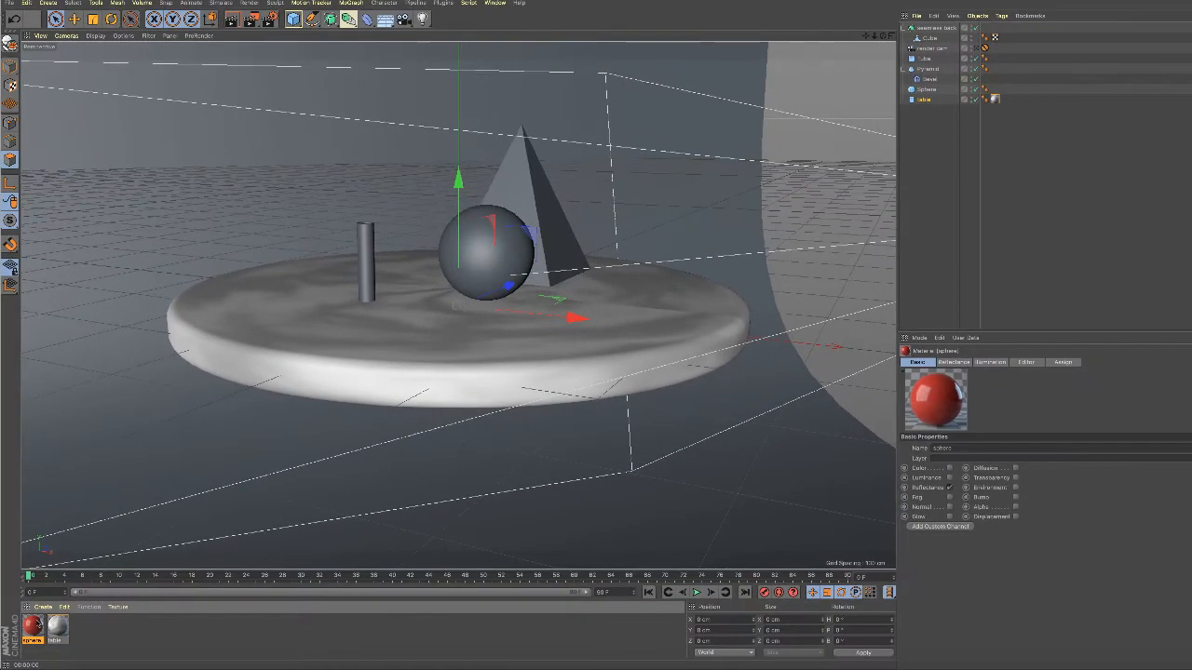
pyautogui.moveTo(42, 622); pyautogui.dragTo(932, 91)
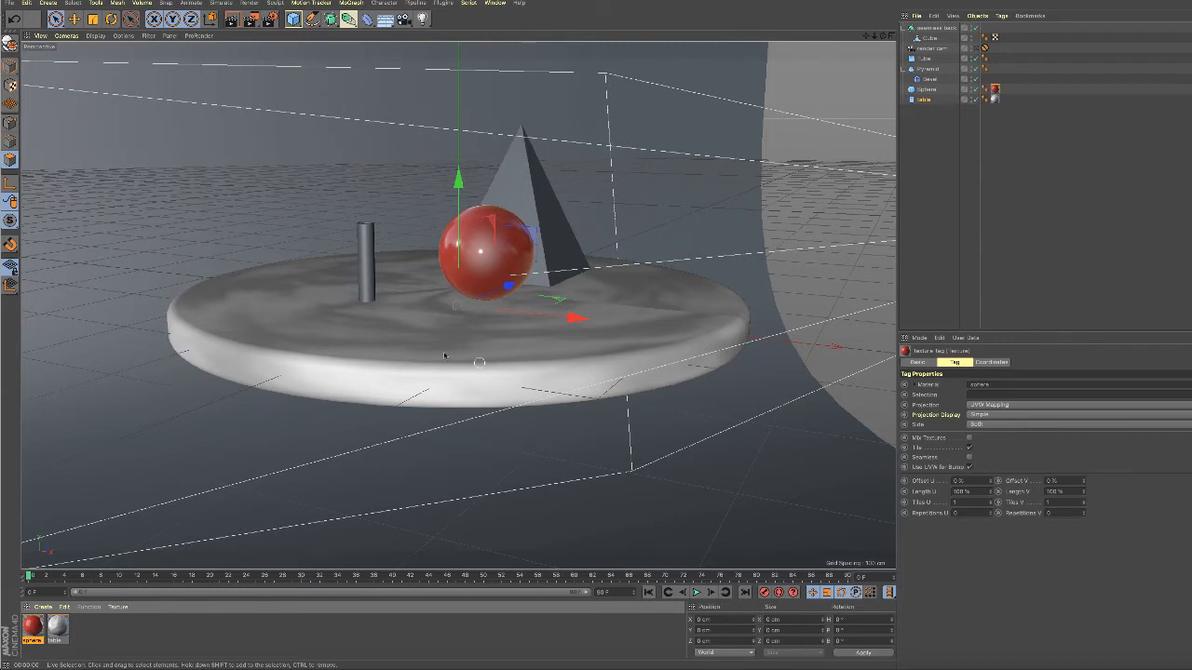
# Create a third new material named pyramid and disable its Color channel.
pyautogui.doubleClick(109, 635)
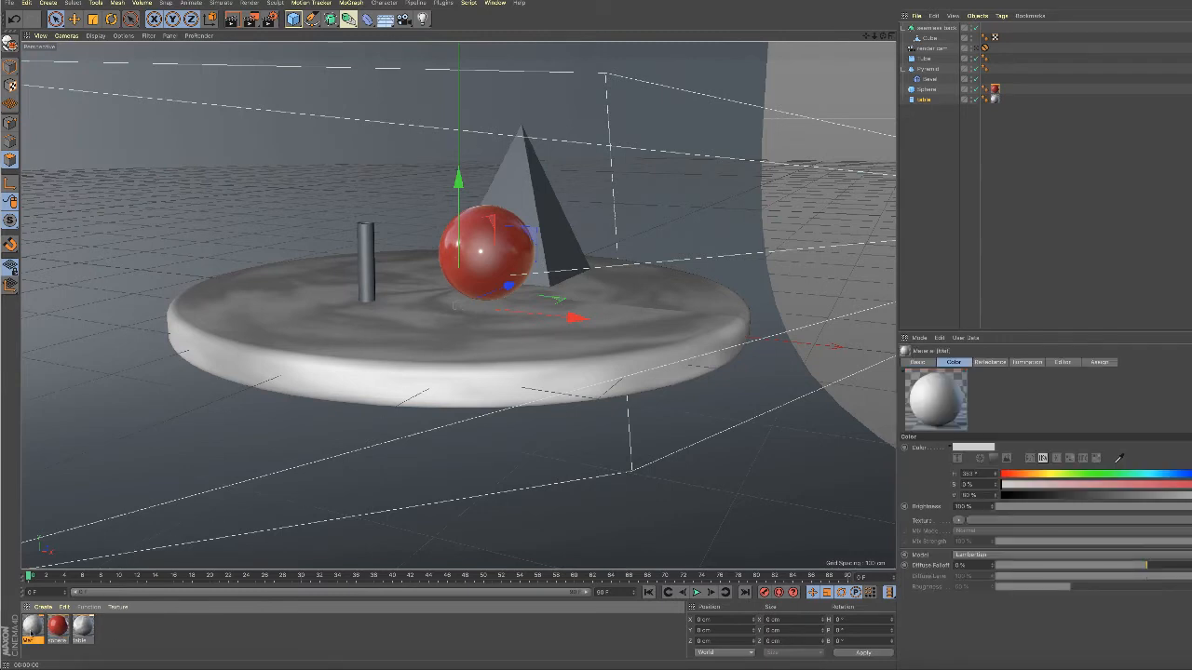
pyautogui.doubleClick(32, 627)
pyautogui.write('pyramid')
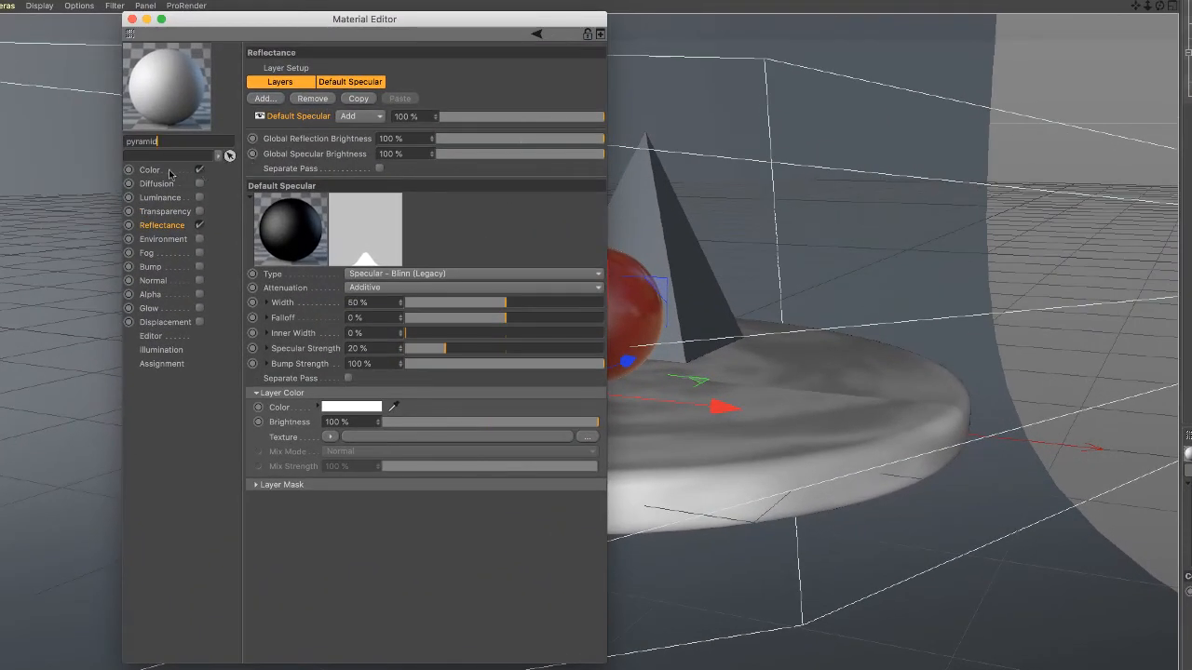
pyautogui.click(200, 170)
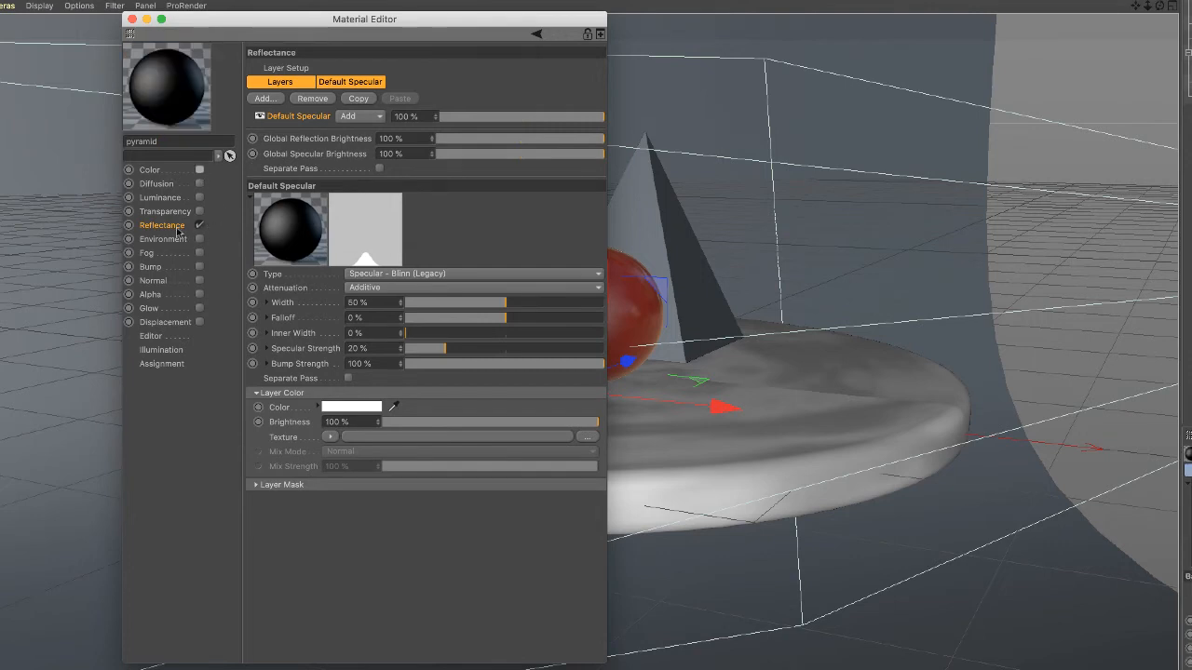
# Add a Lambertian (Diffuse) reflectance layer to the pyramid material and color it blue with hue 209°, saturation 78% and value 81%.
pyautogui.click(269, 100)
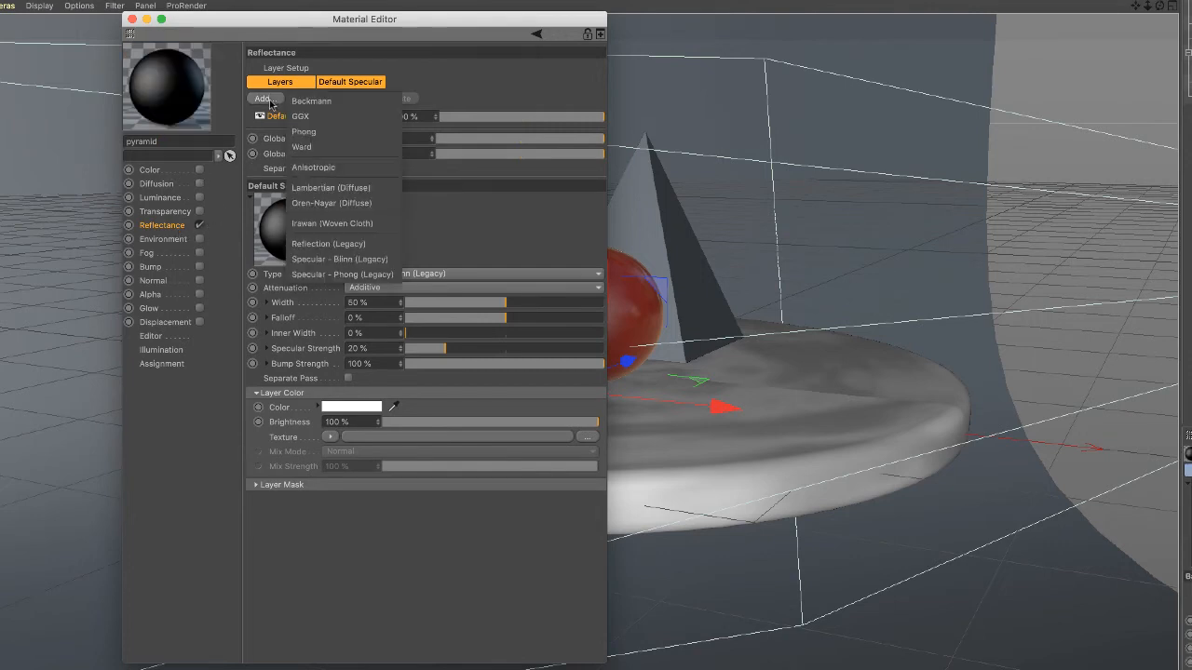
pyautogui.click(340, 191)
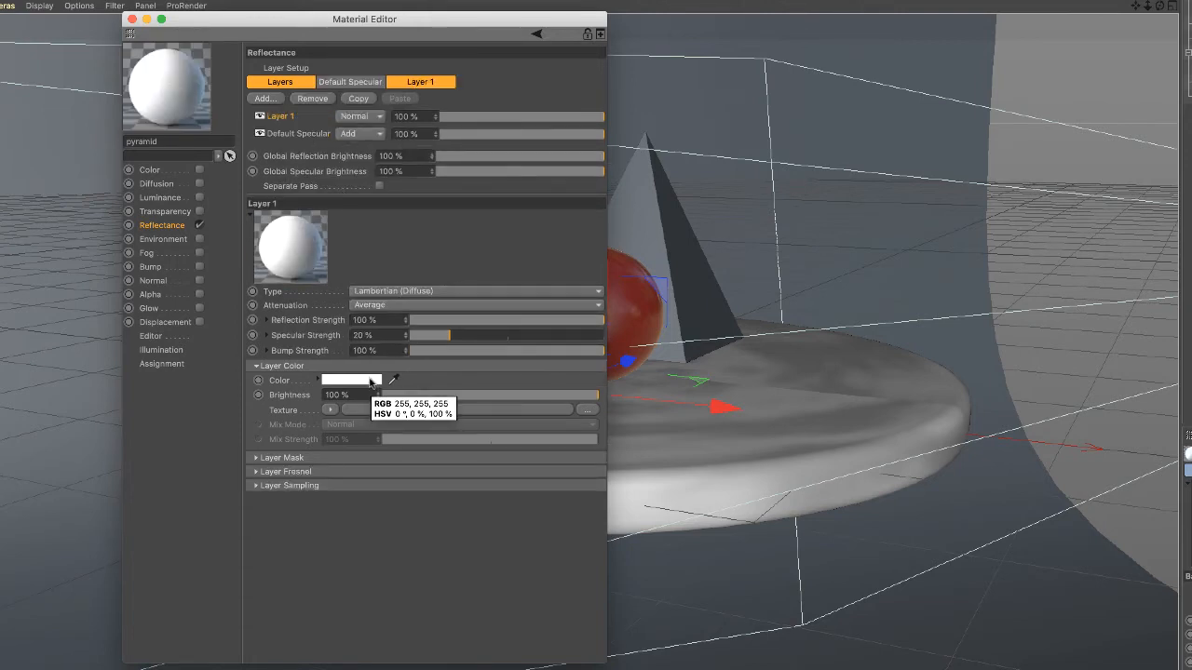
pyautogui.click(371, 382)
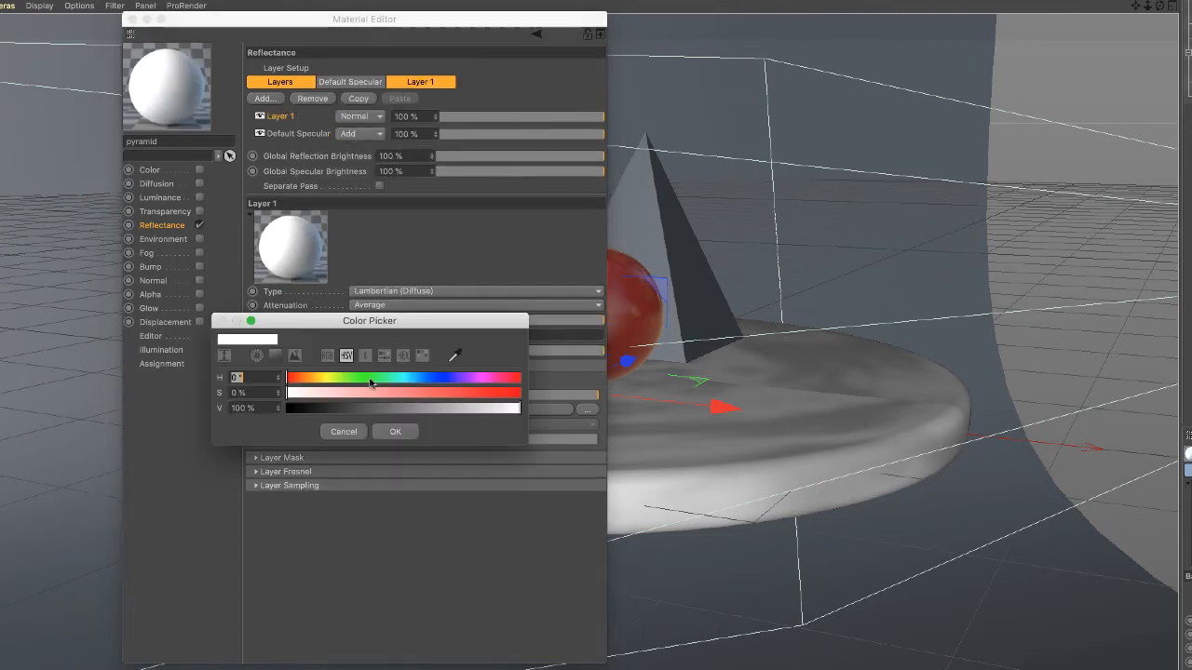
pyautogui.click(421, 377)
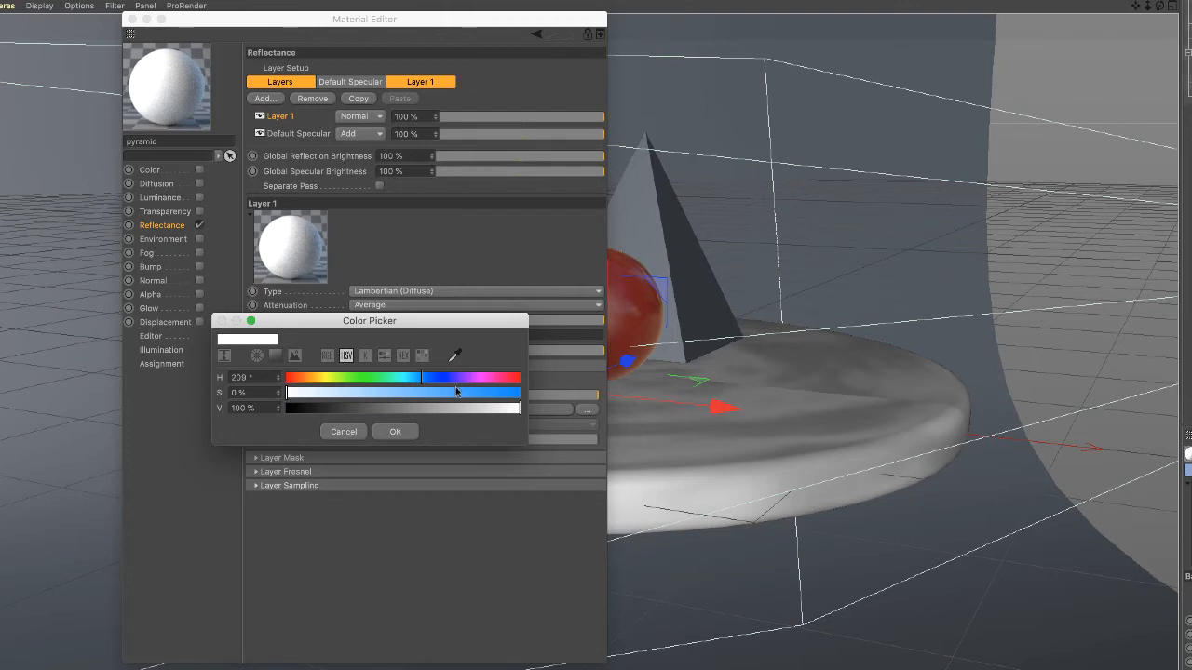
pyautogui.moveTo(286, 400); pyautogui.dragTo(468, 402)
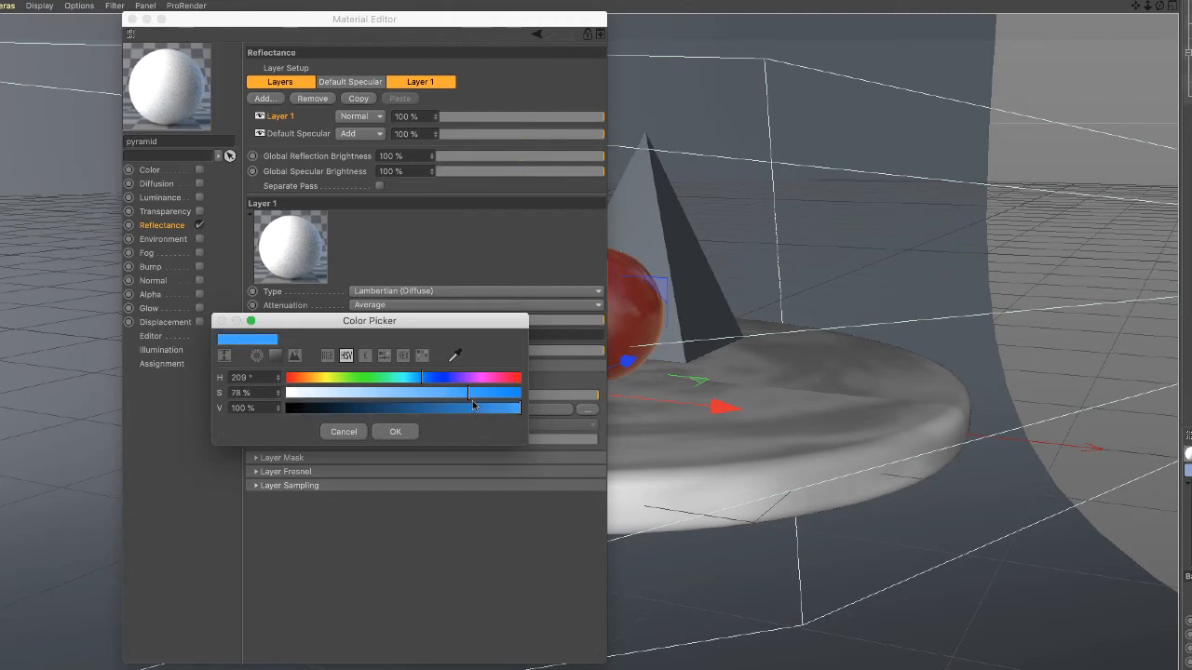
pyautogui.moveTo(520, 411); pyautogui.dragTo(473, 417)
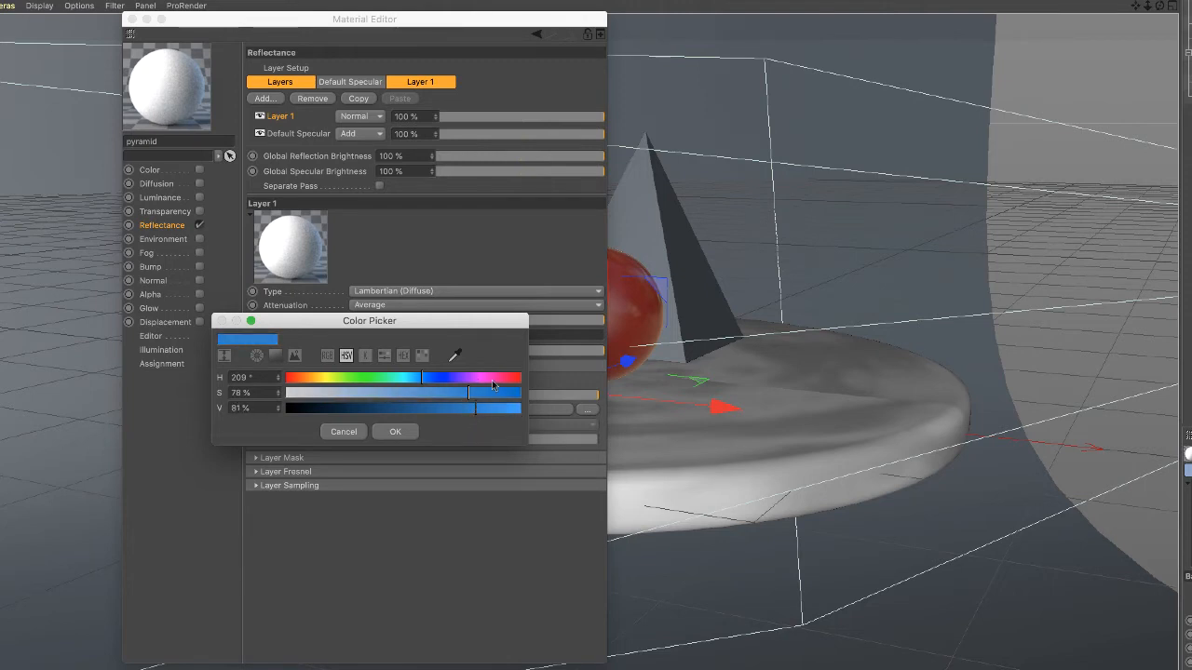
pyautogui.click(397, 433)
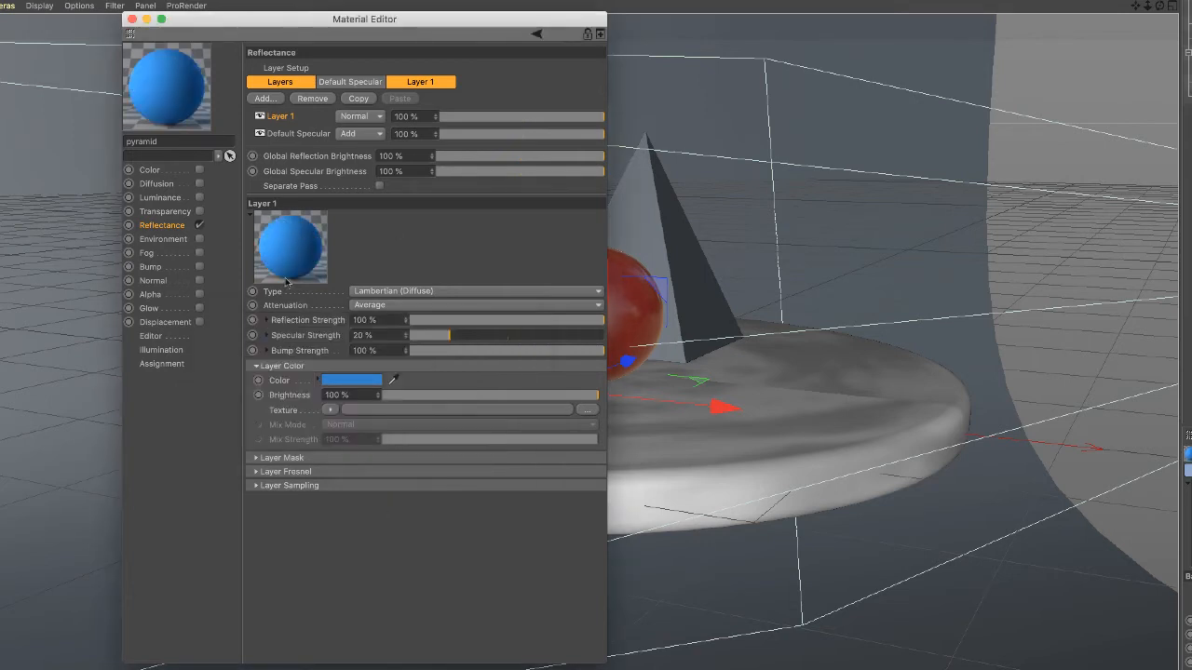
# Add a GGX reflectance layer to the pyramid material and set its roughness to 25%.
pyautogui.click(270, 101)
pyautogui.click(284, 115)
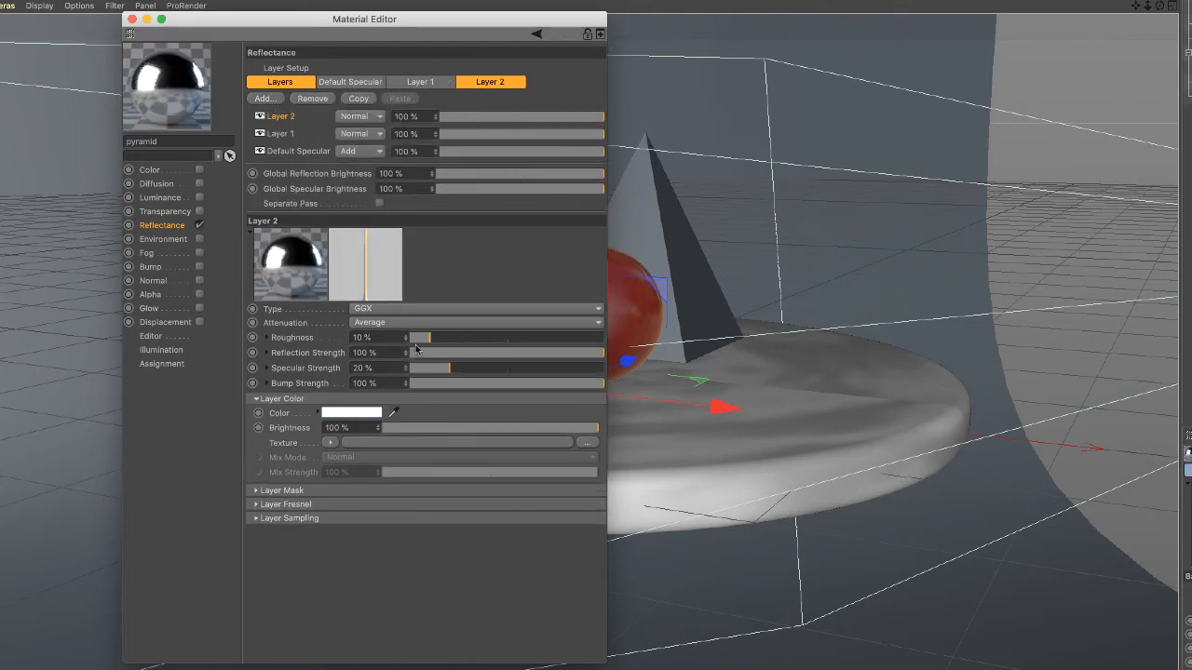
pyautogui.moveTo(431, 338); pyautogui.dragTo(477, 339)
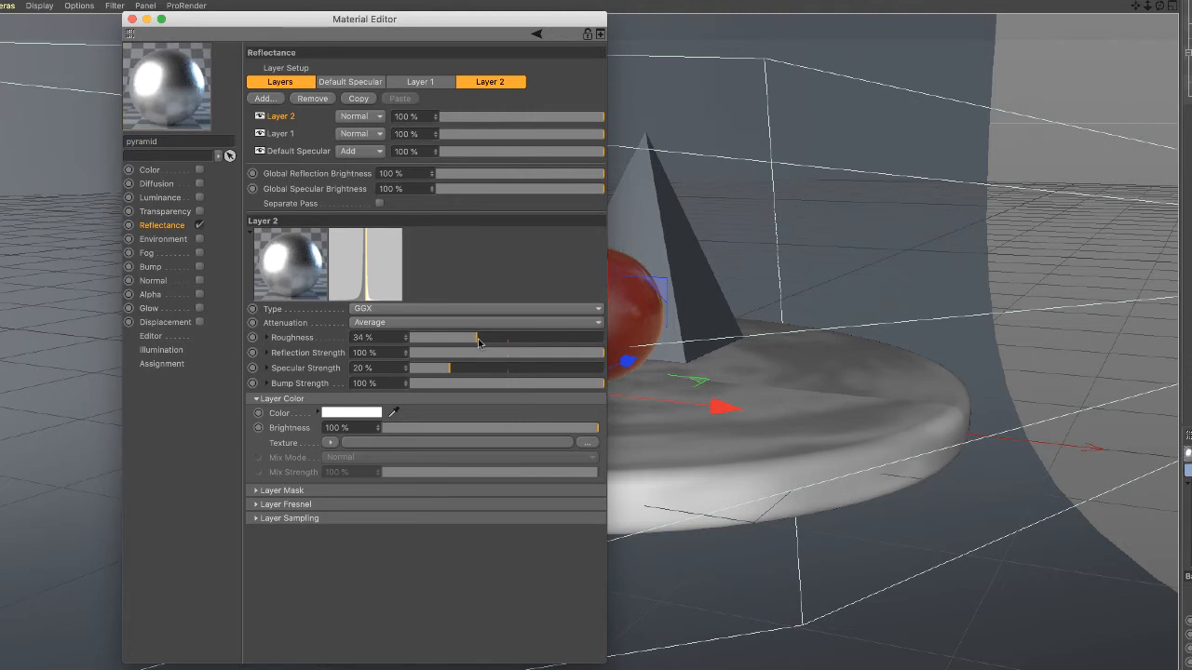
pyautogui.moveTo(478, 340); pyautogui.dragTo(478, 342)
pyautogui.moveTo(480, 343); pyautogui.dragTo(464, 345)
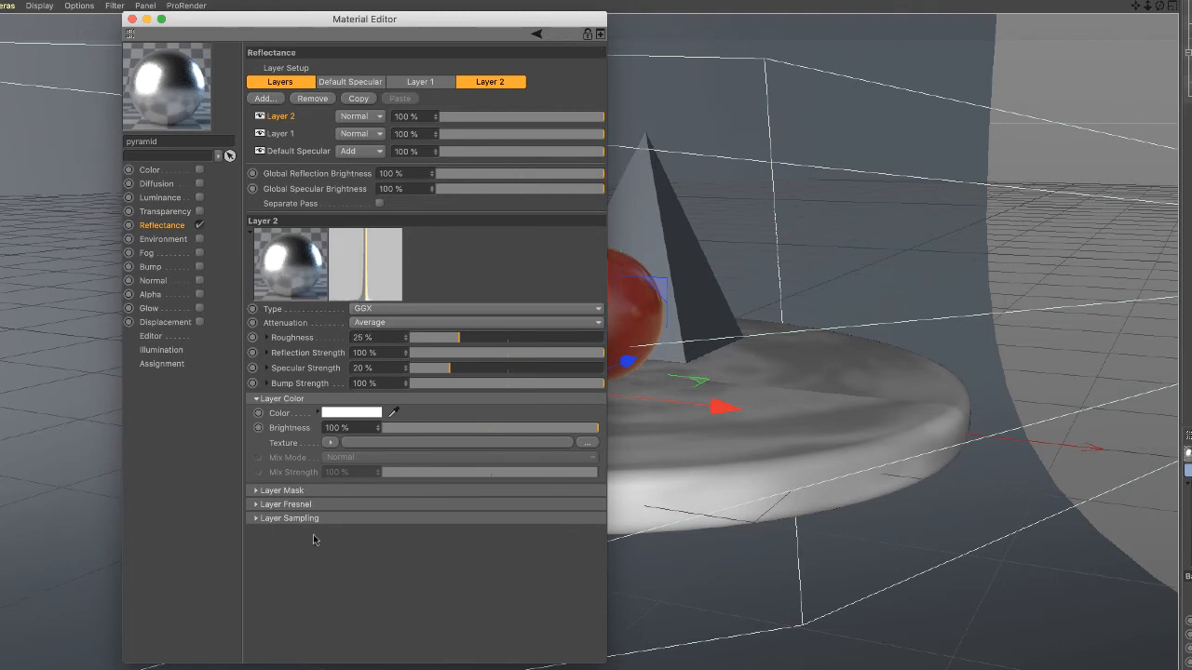
# Set the GGX layer's Fresnel to Dielectric and assign the finished pyramid material to the Pyramid object.
pyautogui.click(255, 504)
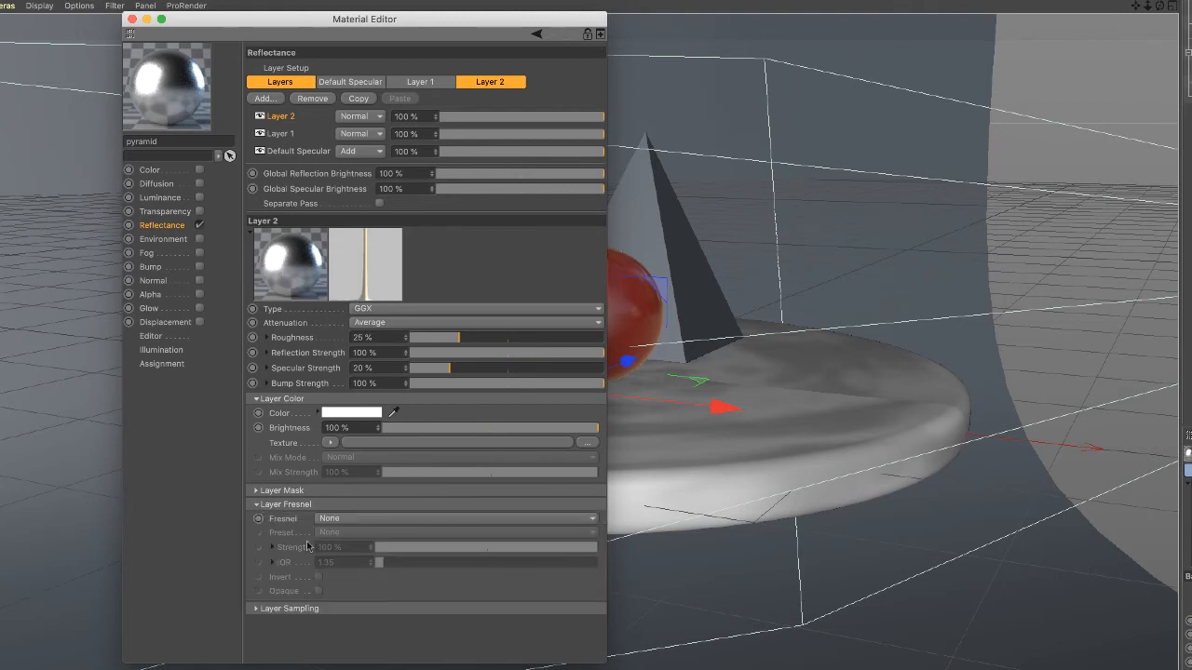
pyautogui.click(590, 523)
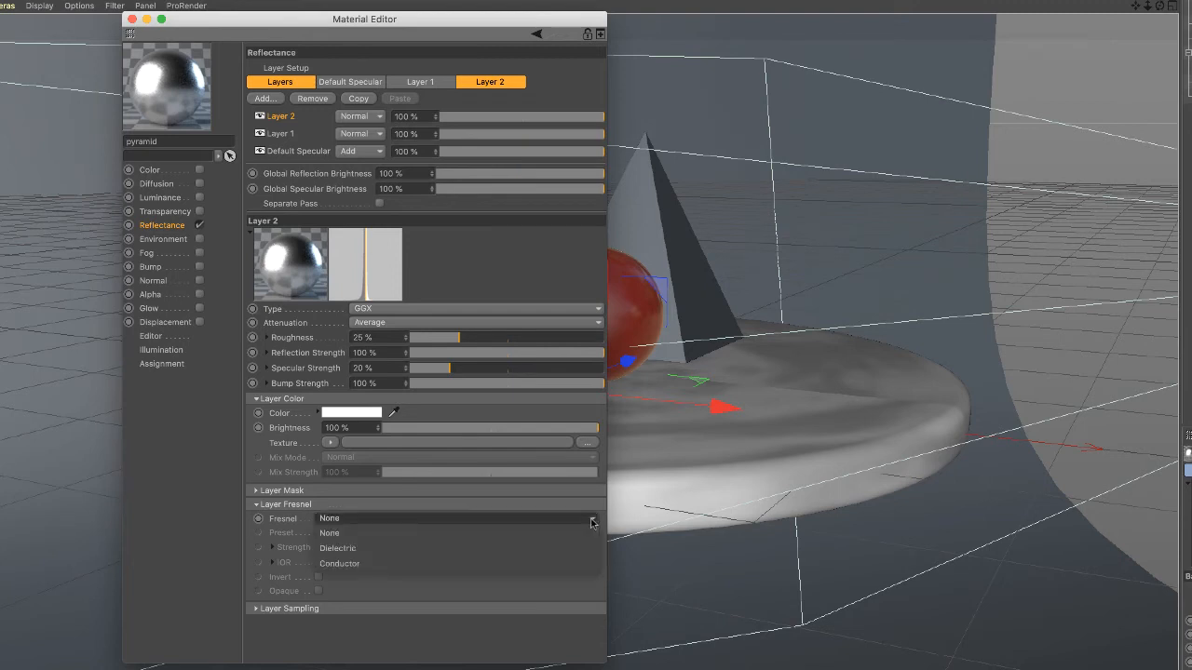
pyautogui.click(553, 546)
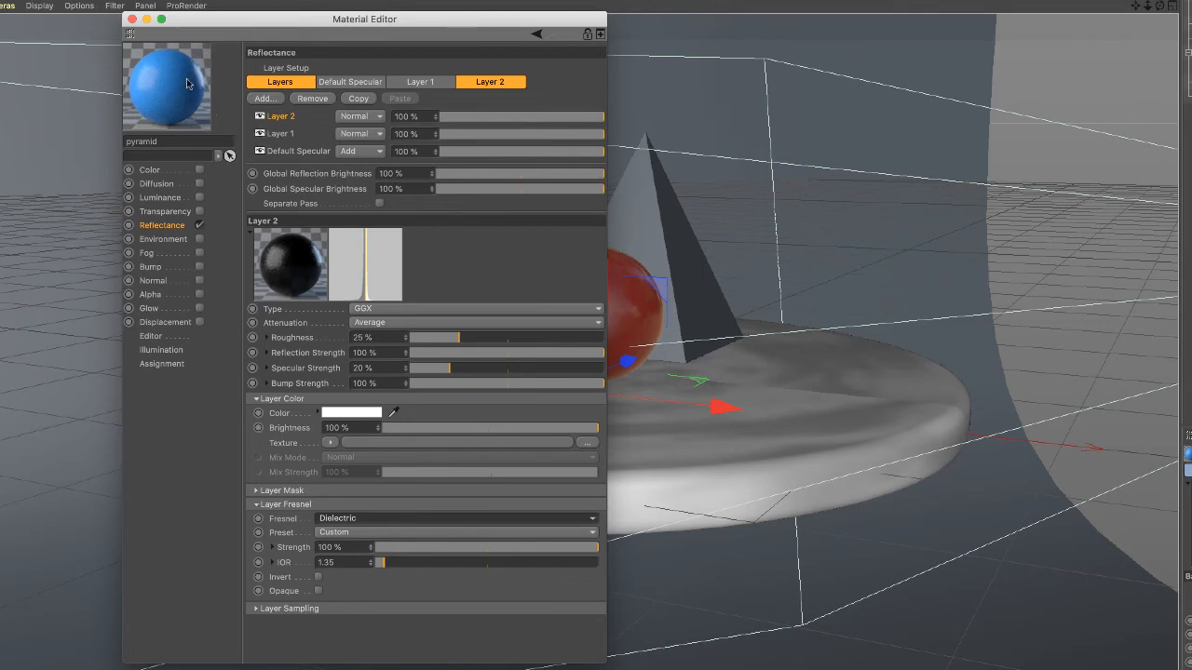
pyautogui.click(132, 20)
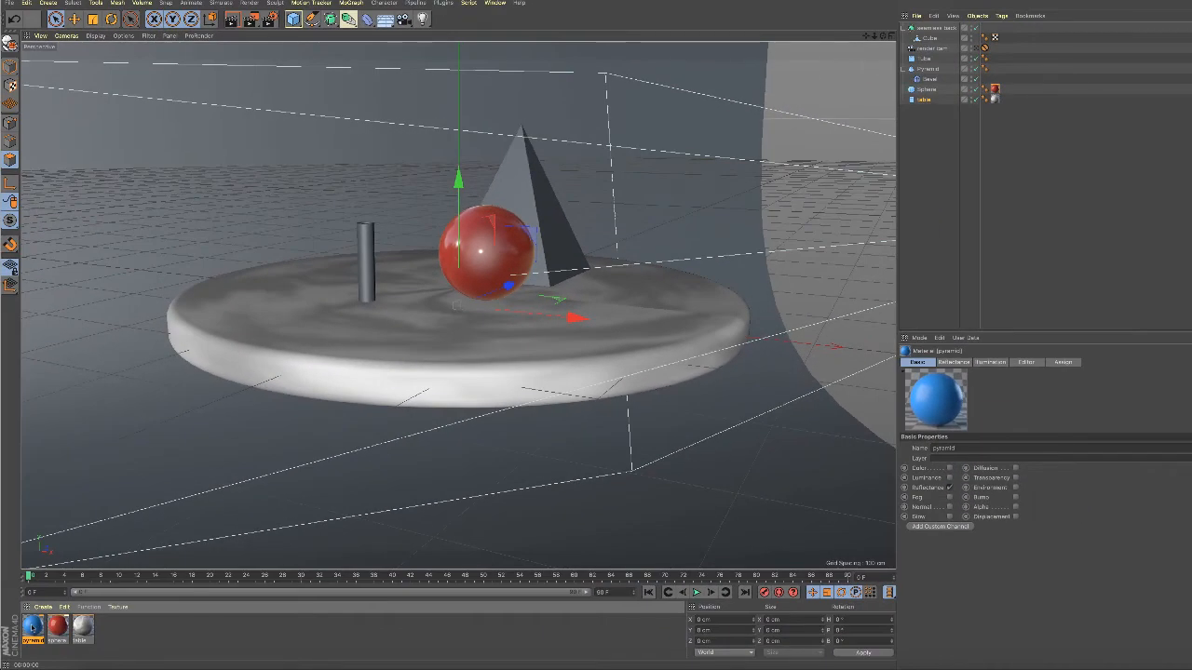
pyautogui.moveTo(33, 626); pyautogui.dragTo(937, 69)
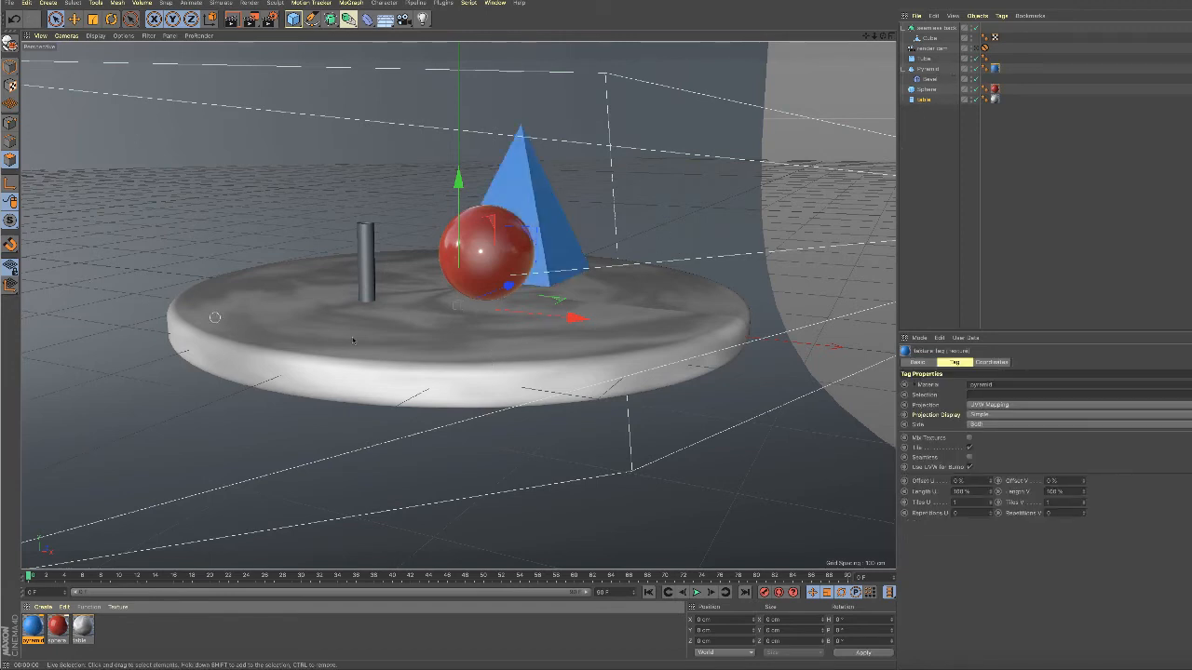
# Create a fourth new material and disable its Color channel.
pyautogui.doubleClick(119, 635)
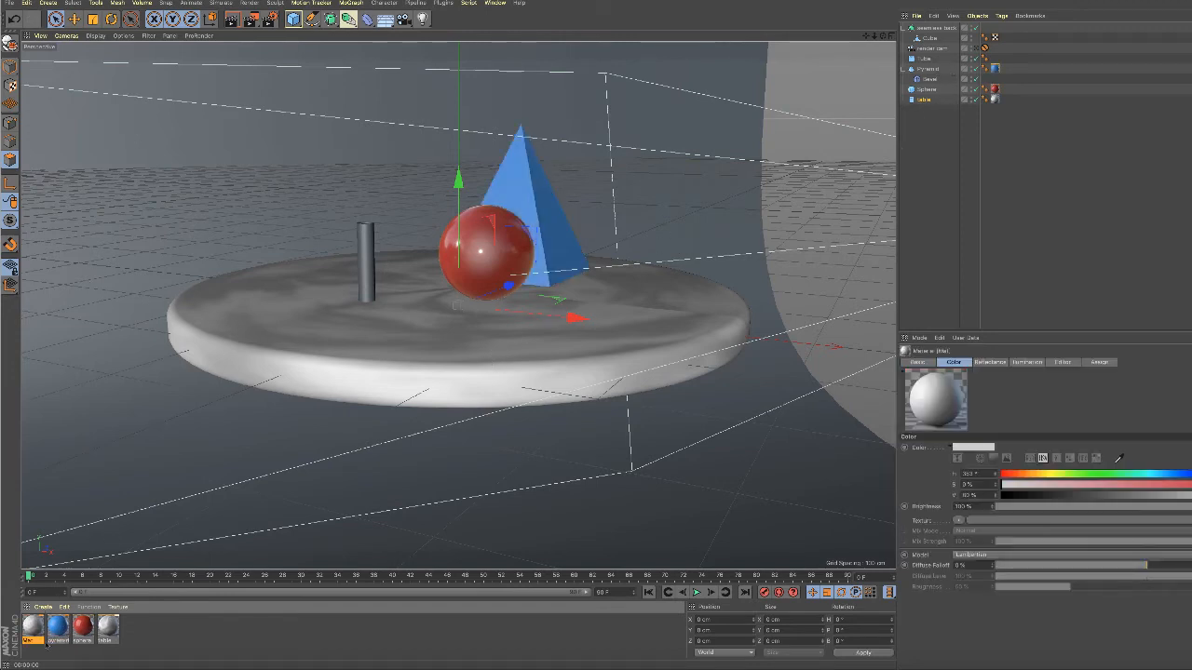
pyautogui.doubleClick(32, 627)
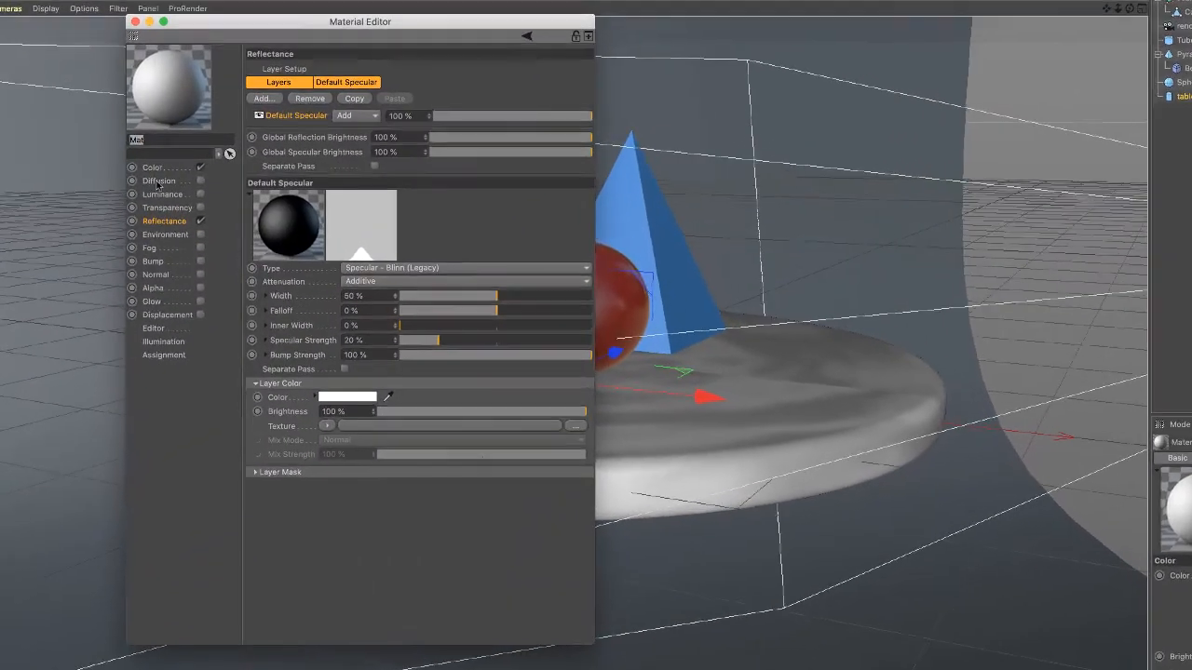
pyautogui.click(200, 170)
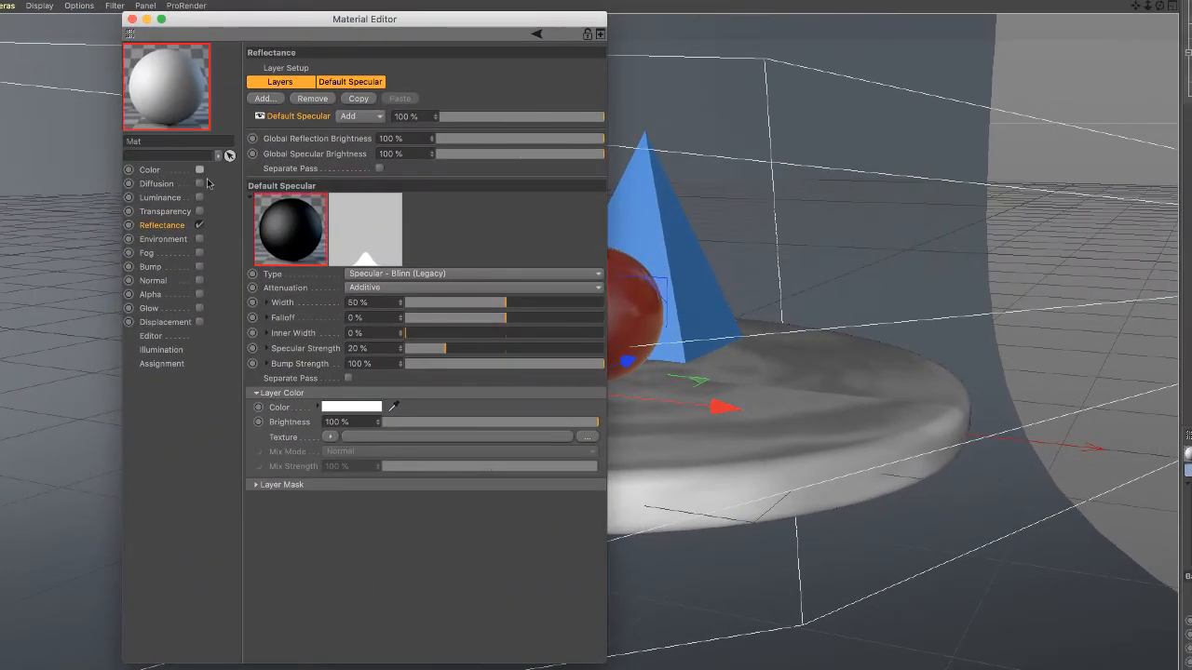
# Add a Lambertian (Diffuse) reflectance layer to the new material and color it green with hue 131°, saturation 76% and value 57%.
pyautogui.click(271, 100)
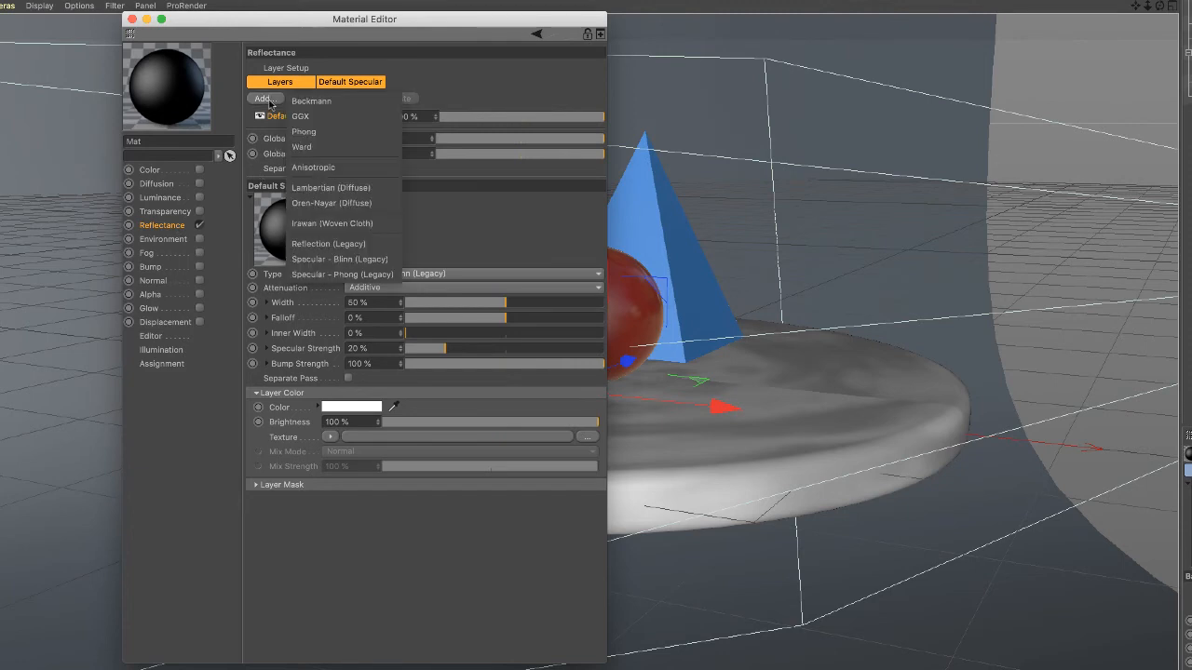
pyautogui.click(326, 187)
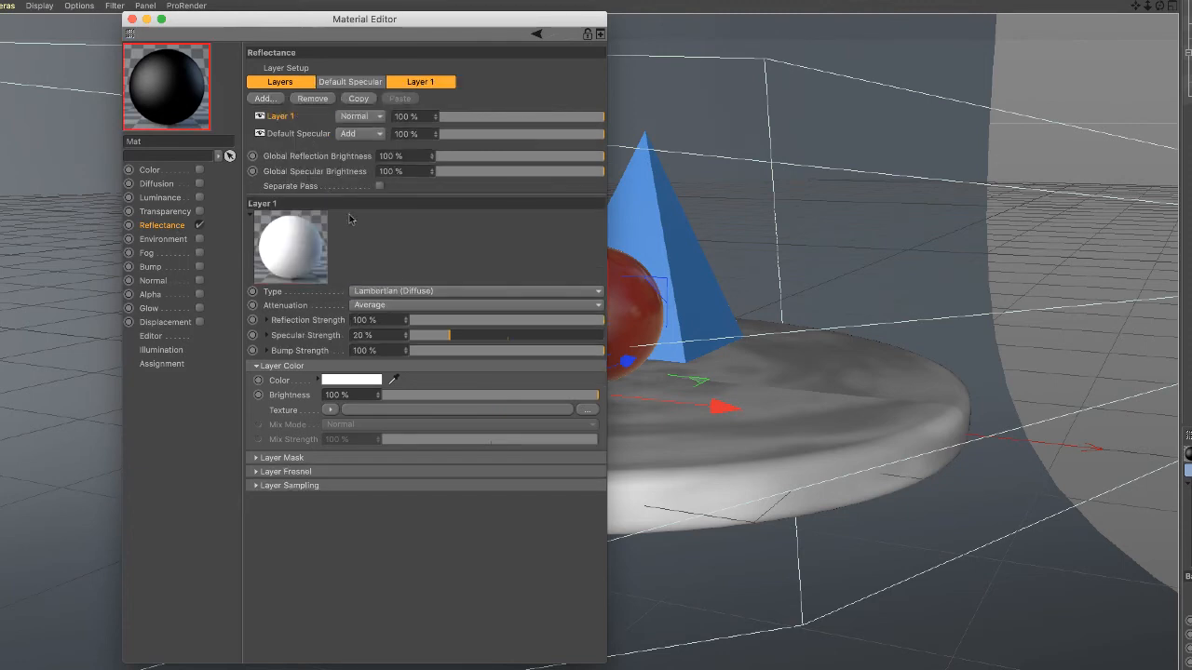
pyautogui.click(366, 384)
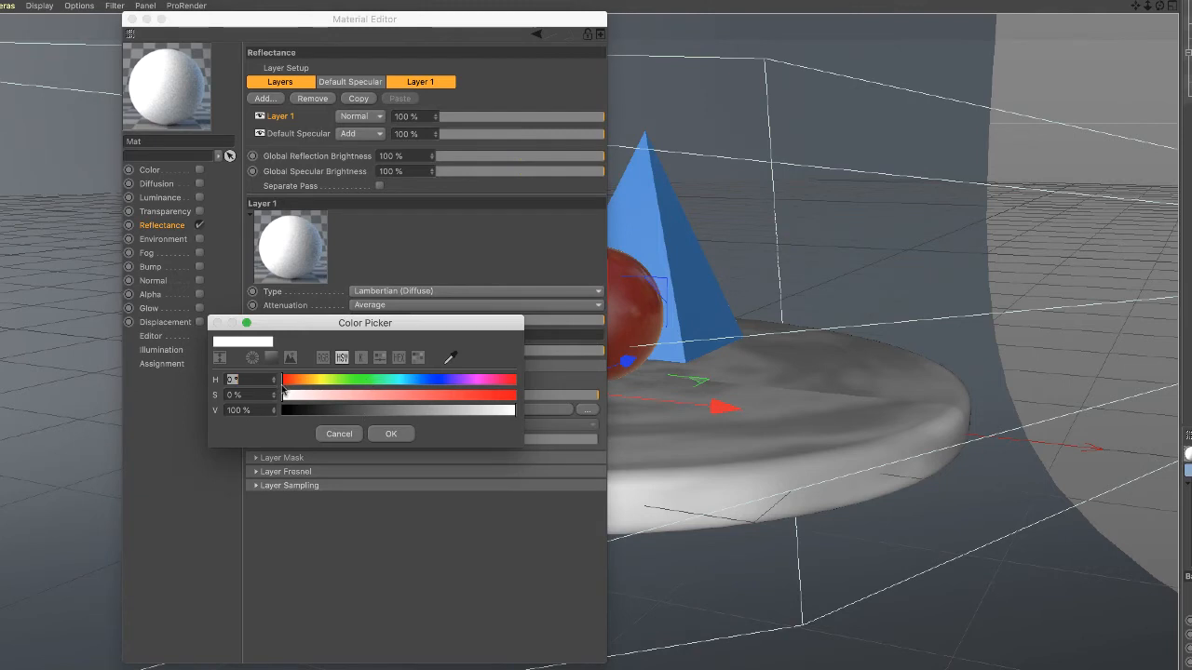
pyautogui.moveTo(284, 385); pyautogui.dragTo(372, 388)
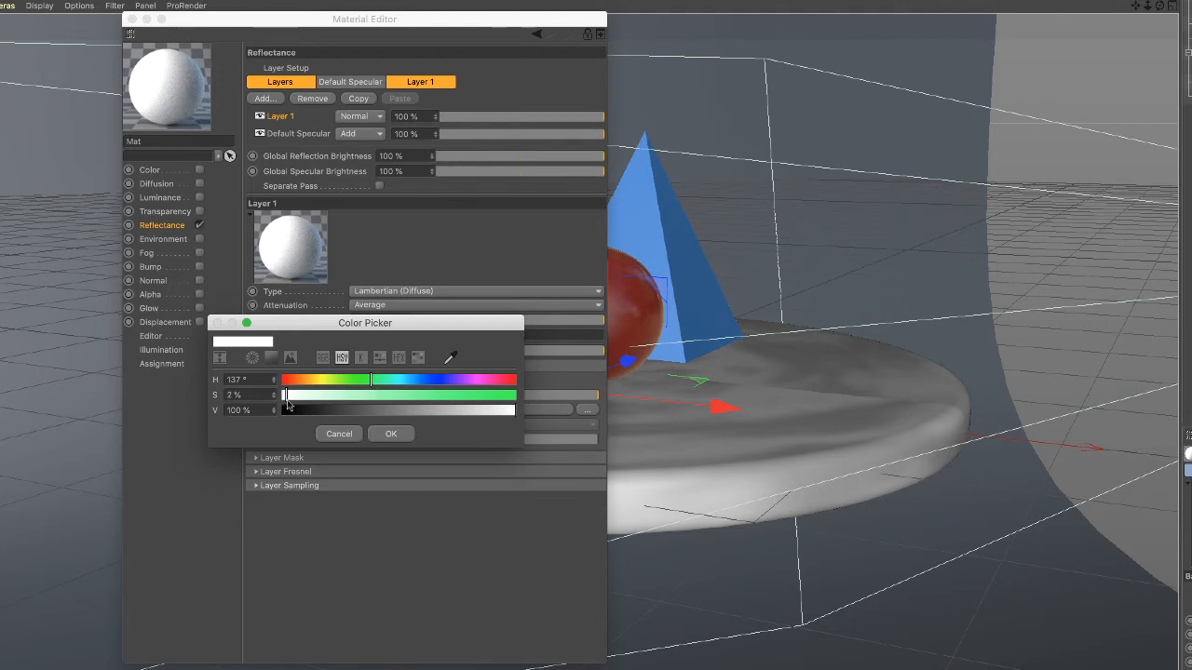
pyautogui.moveTo(285, 395)
pyautogui.mouseDown()
pyautogui.moveTo(450, 409)
pyautogui.moveTo(472, 410)
pyautogui.moveTo(470, 397)
pyautogui.moveTo(452, 402)
pyautogui.moveTo(509, 418)
pyautogui.moveTo(403, 419)
pyautogui.mouseUp()
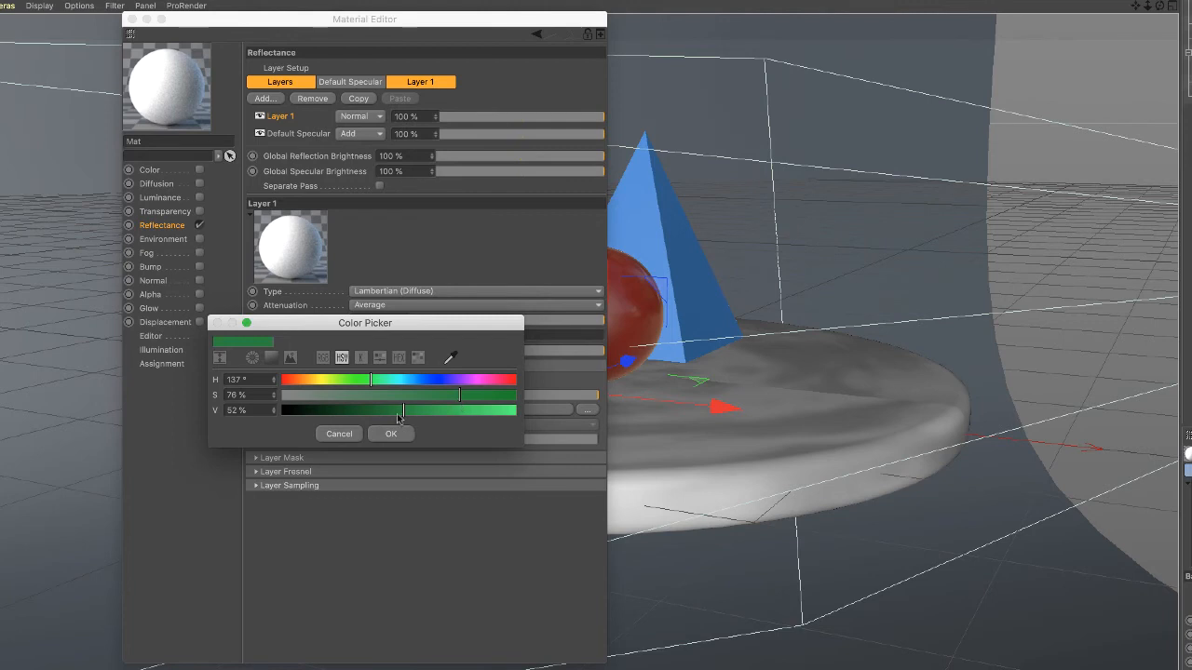
pyautogui.moveTo(372, 382); pyautogui.dragTo(414, 416)
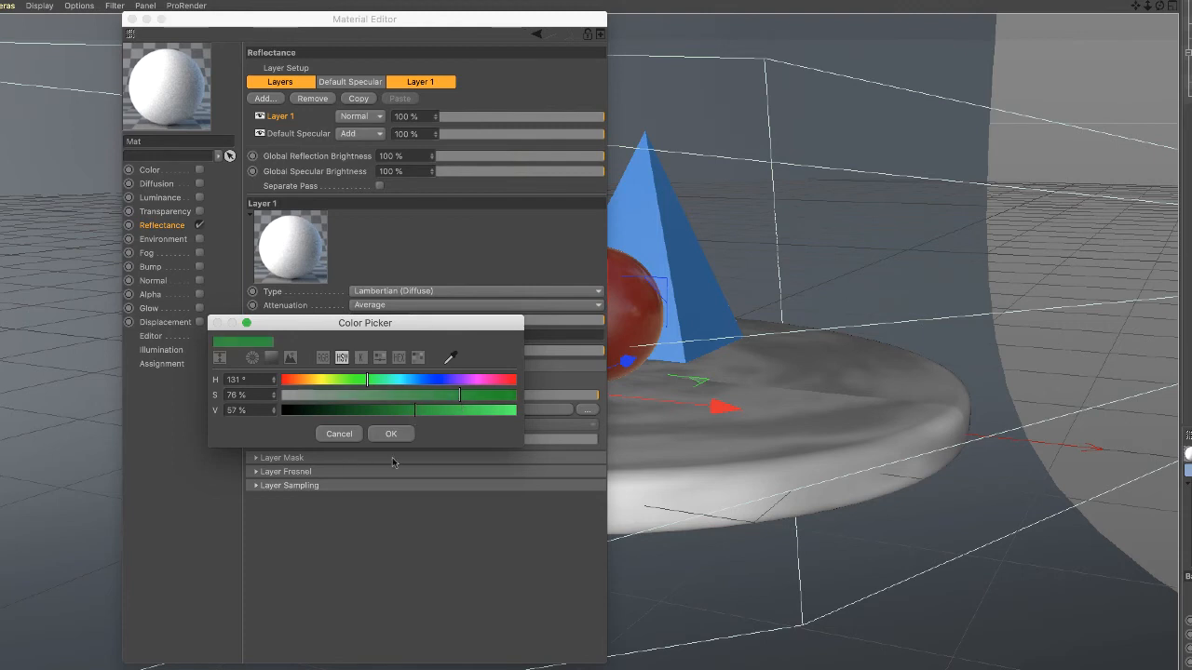
pyautogui.click(380, 435)
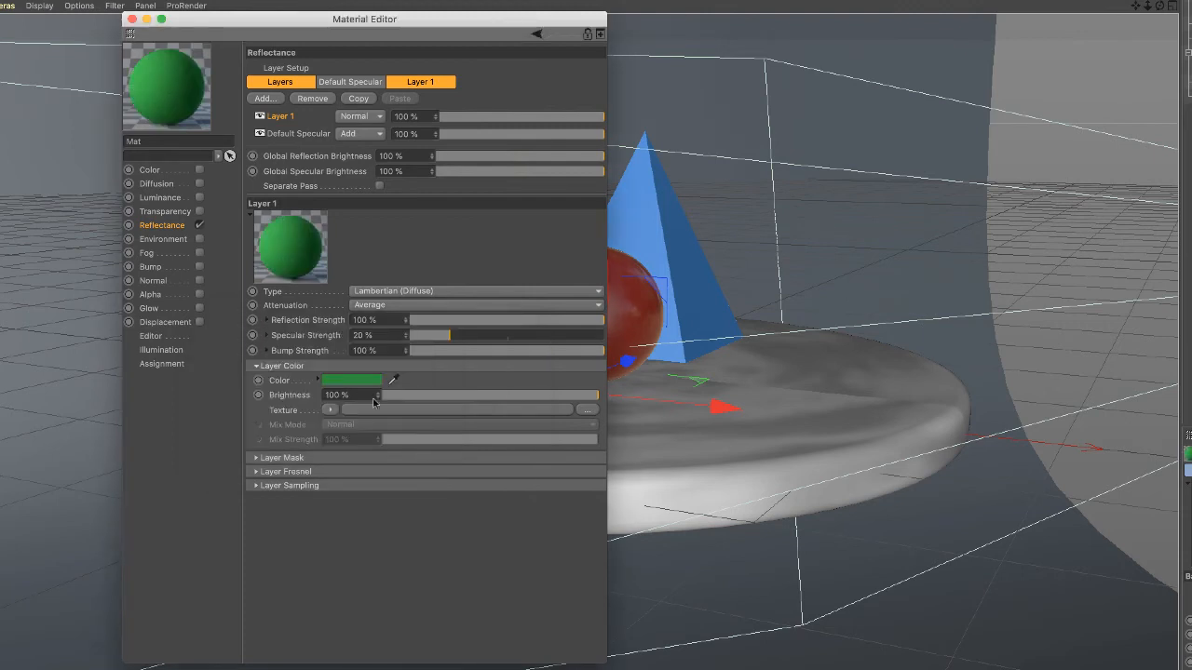
# Add a GGX reflectance layer to the green material and set its Layer Fresnel to Dielectric.
pyautogui.click(269, 102)
pyautogui.click(300, 116)
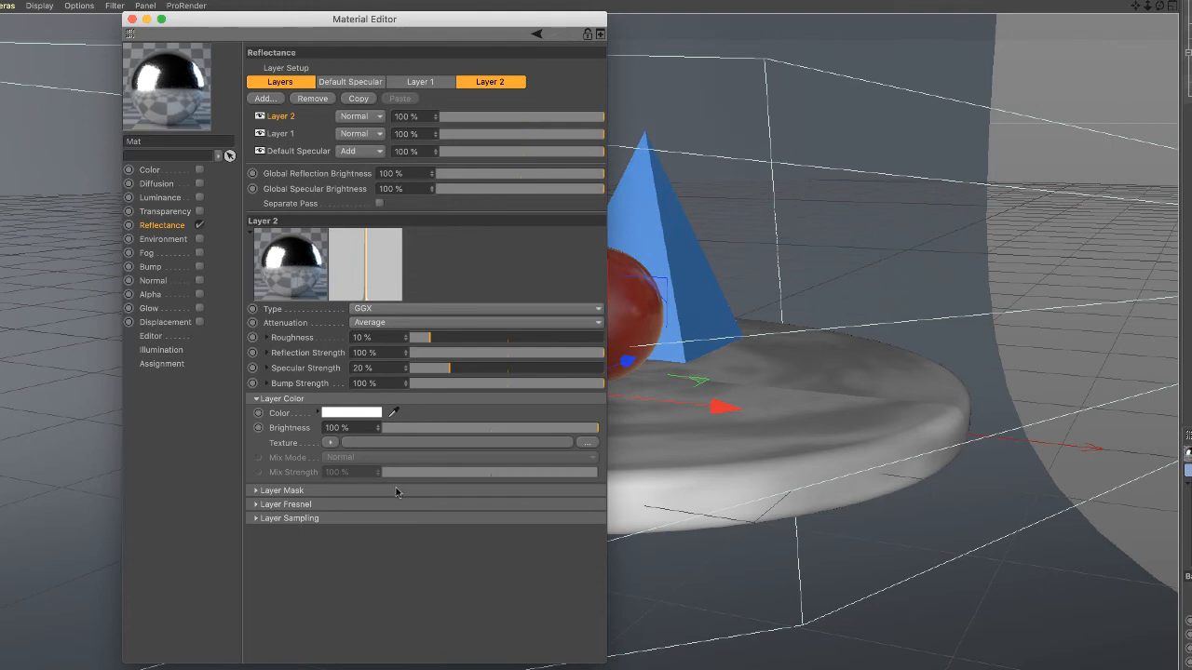
pyautogui.click(257, 503)
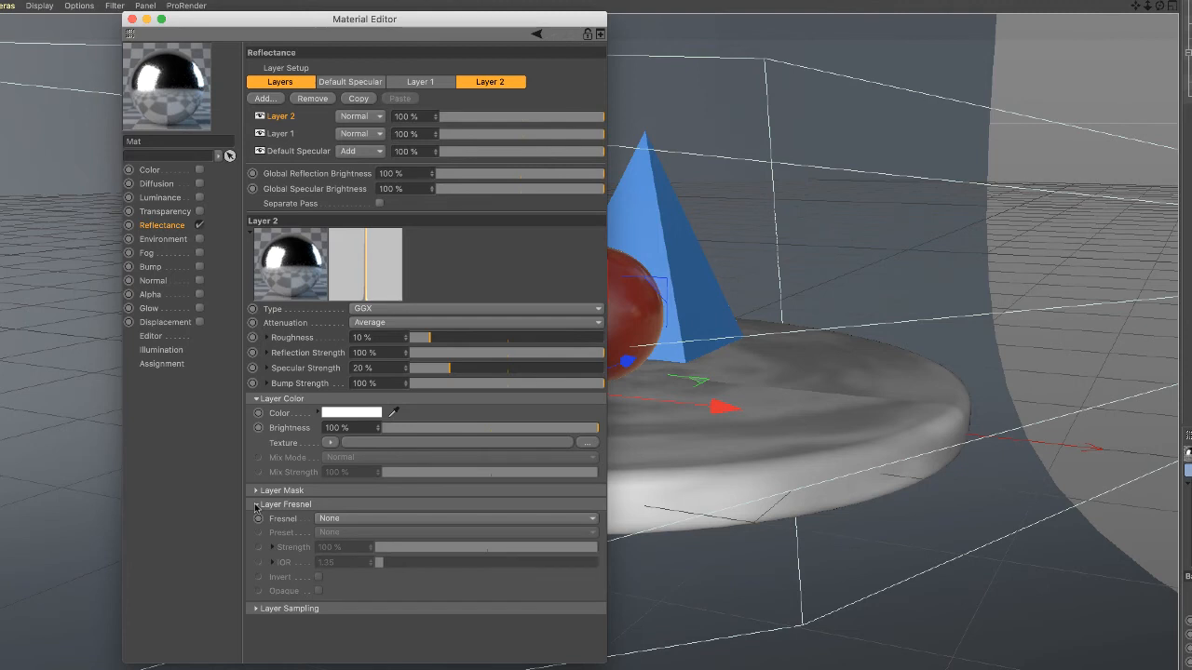
pyautogui.click(592, 518)
pyautogui.click(504, 556)
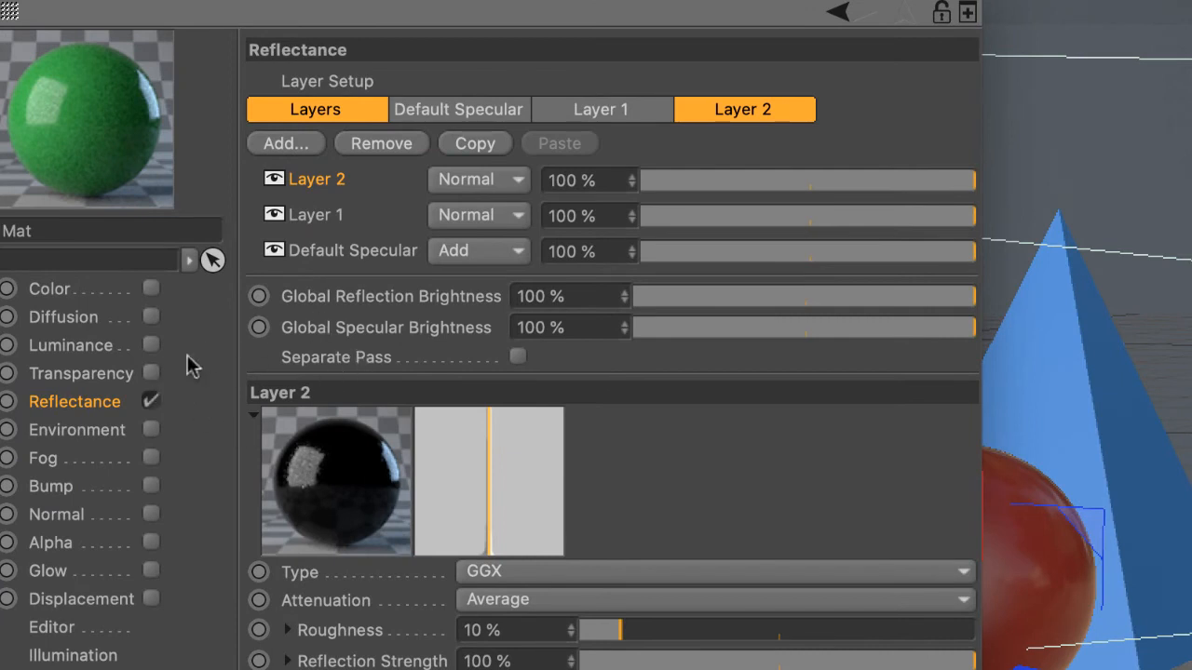
# Enable the green material's Transparency channel and set its brightness to 40%.
pyautogui.click(151, 374)
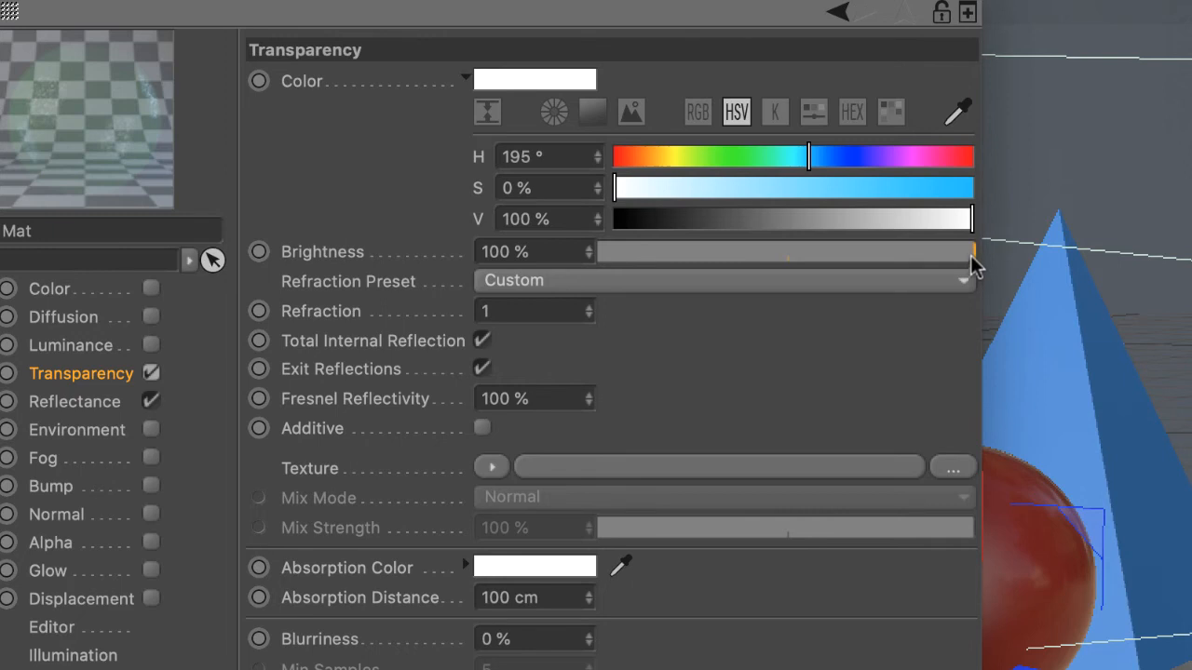
pyautogui.moveTo(970, 253); pyautogui.dragTo(722, 260)
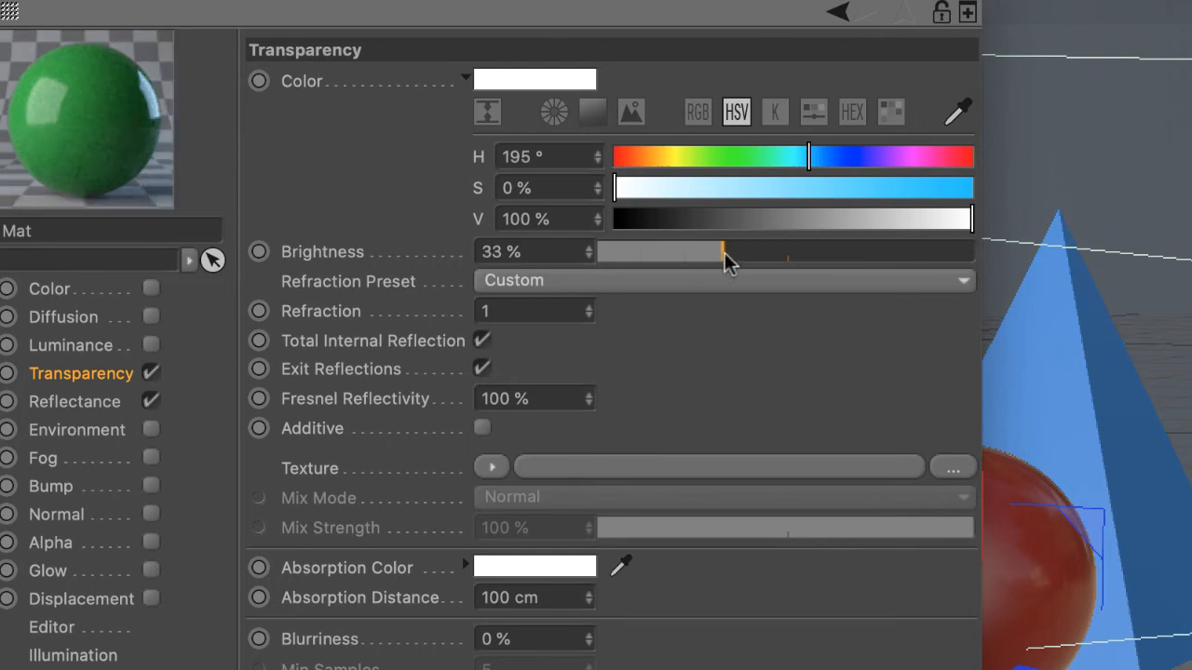
pyautogui.moveTo(724, 258); pyautogui.dragTo(736, 265)
pyautogui.moveTo(735, 262); pyautogui.dragTo(748, 260)
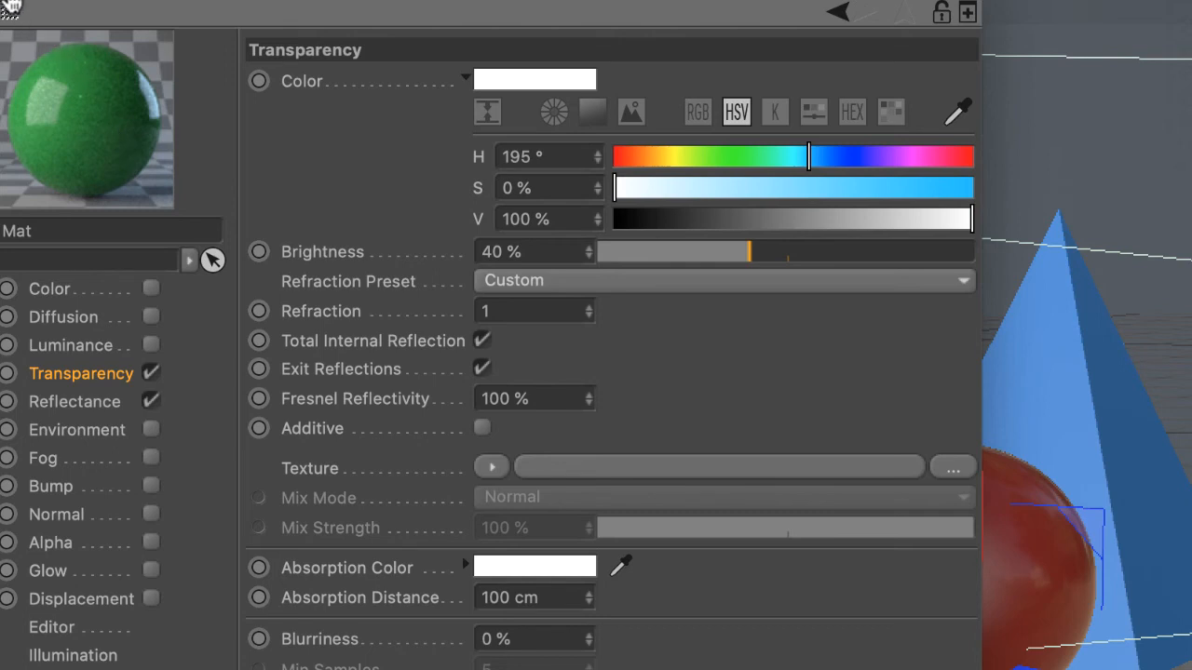
# Rename the green material as tube and assign it to the Tube object.
pyautogui.doubleClick(37, 230)
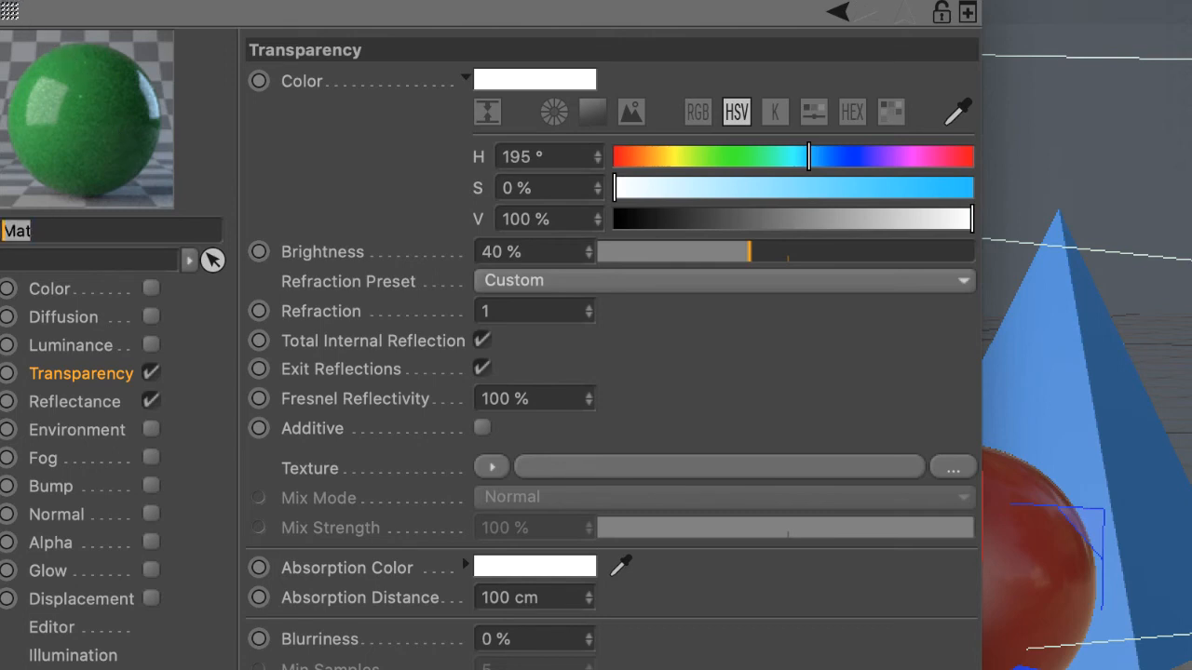
pyautogui.write('tube')
pyautogui.press('Return')
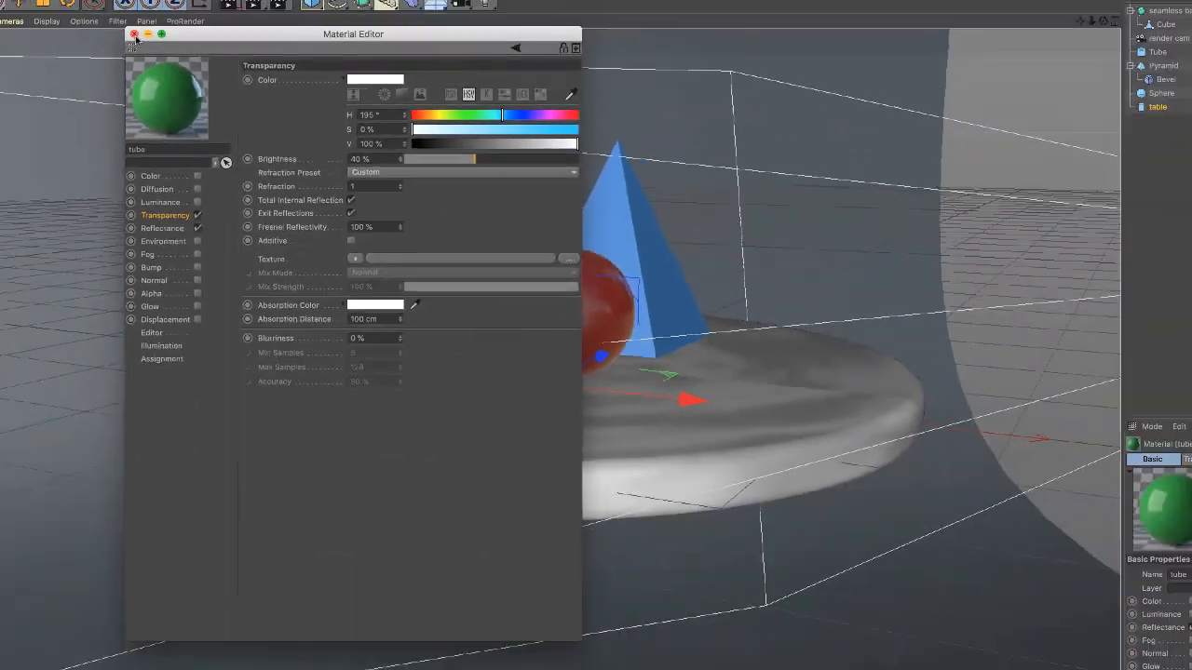
pyautogui.click(136, 35)
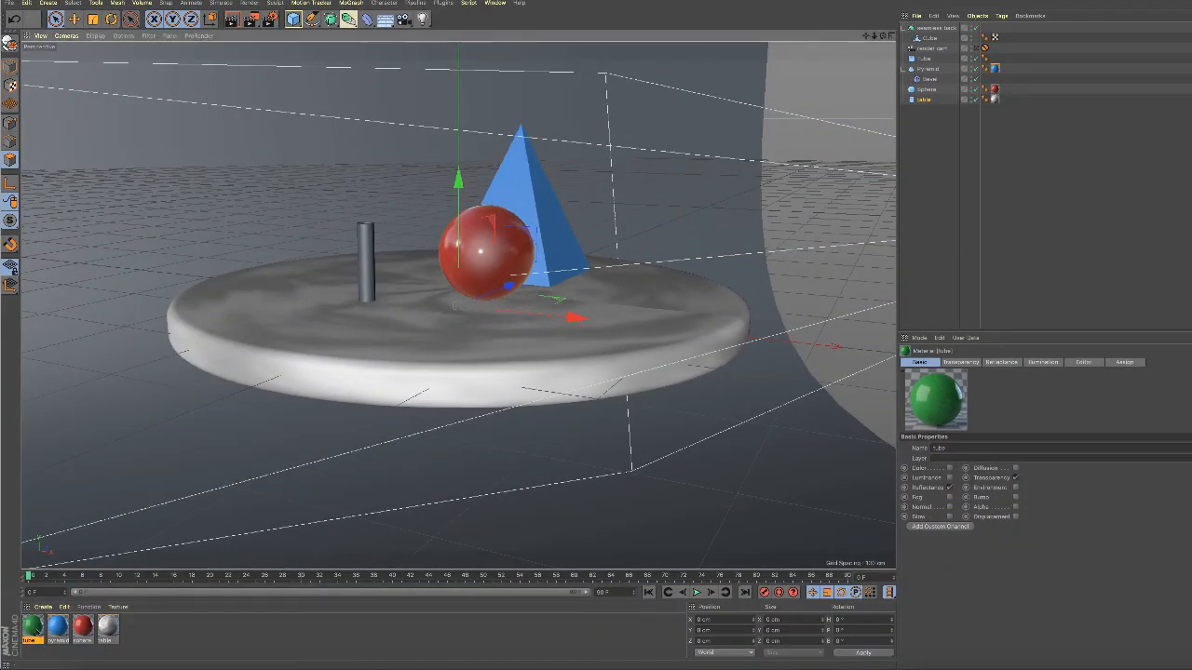
pyautogui.moveTo(32, 625); pyautogui.dragTo(940, 59)
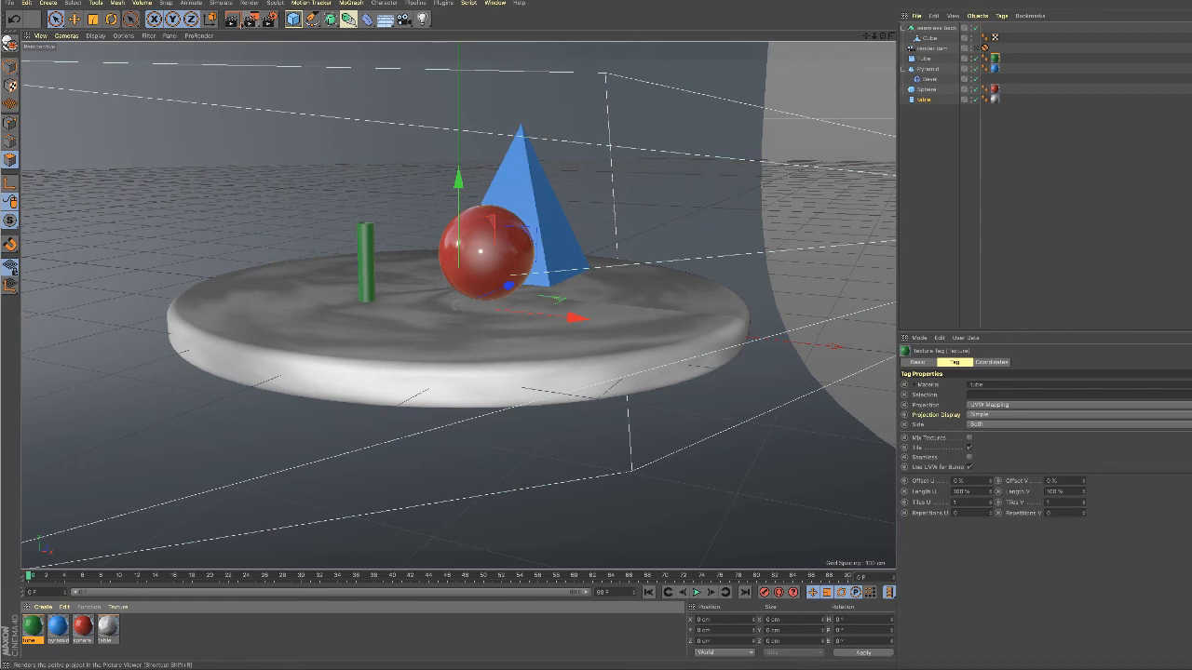
# Render the active view to check the materials on the table, sphere, pyramid and tube.
pyautogui.click(232, 20)
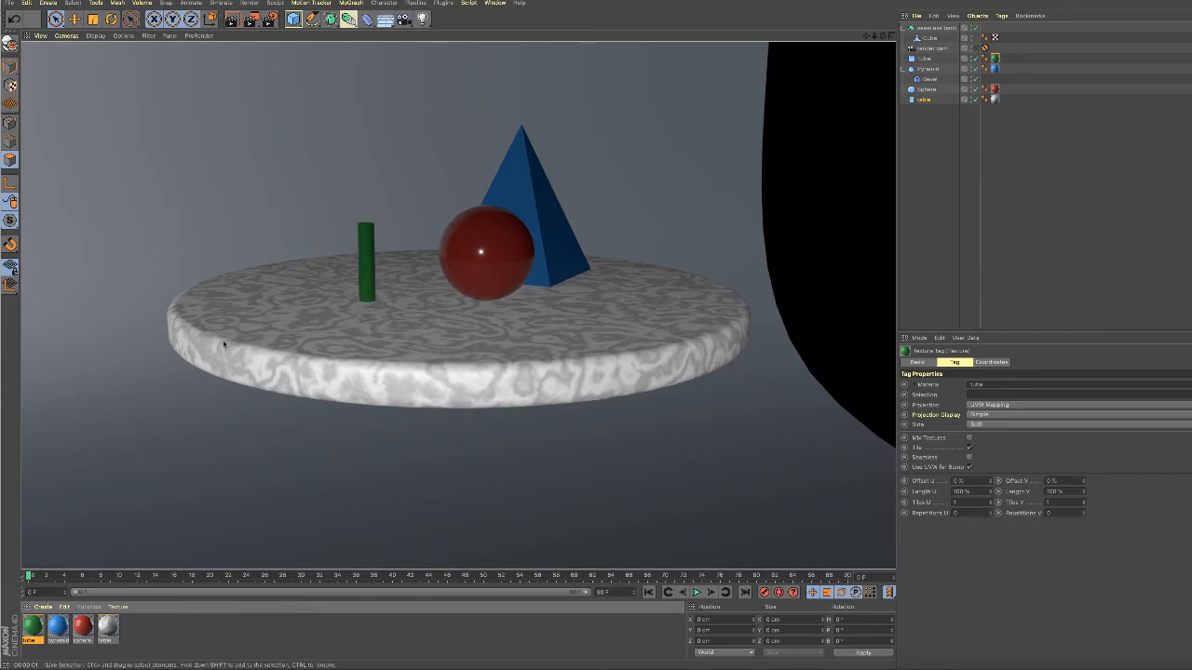
# Create a new material named backdrop and disable its Color channel.
pyautogui.doubleClick(189, 629)
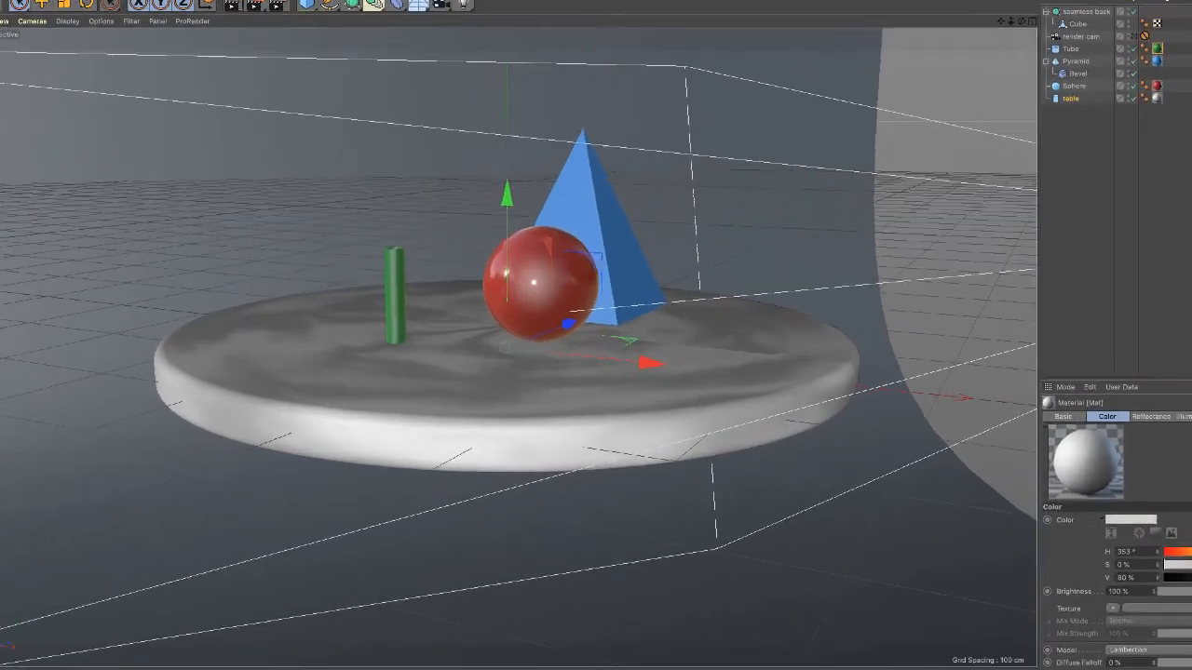
pyautogui.doubleClick(31, 630)
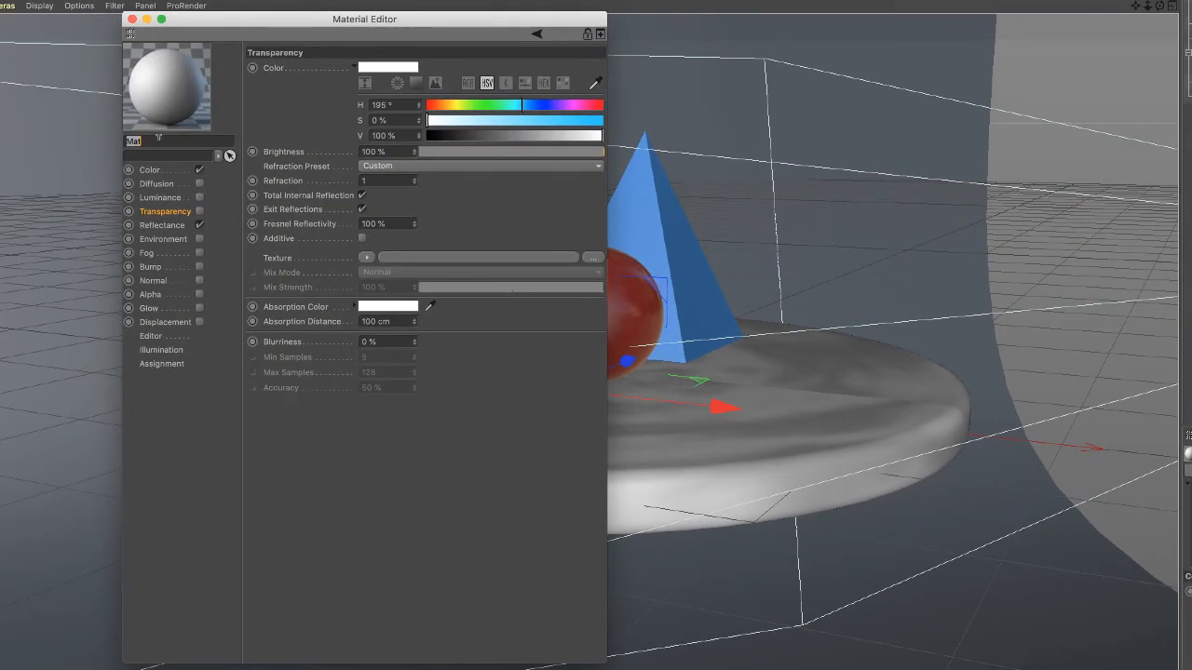
pyautogui.write('backdrop')
pyautogui.click(199, 170)
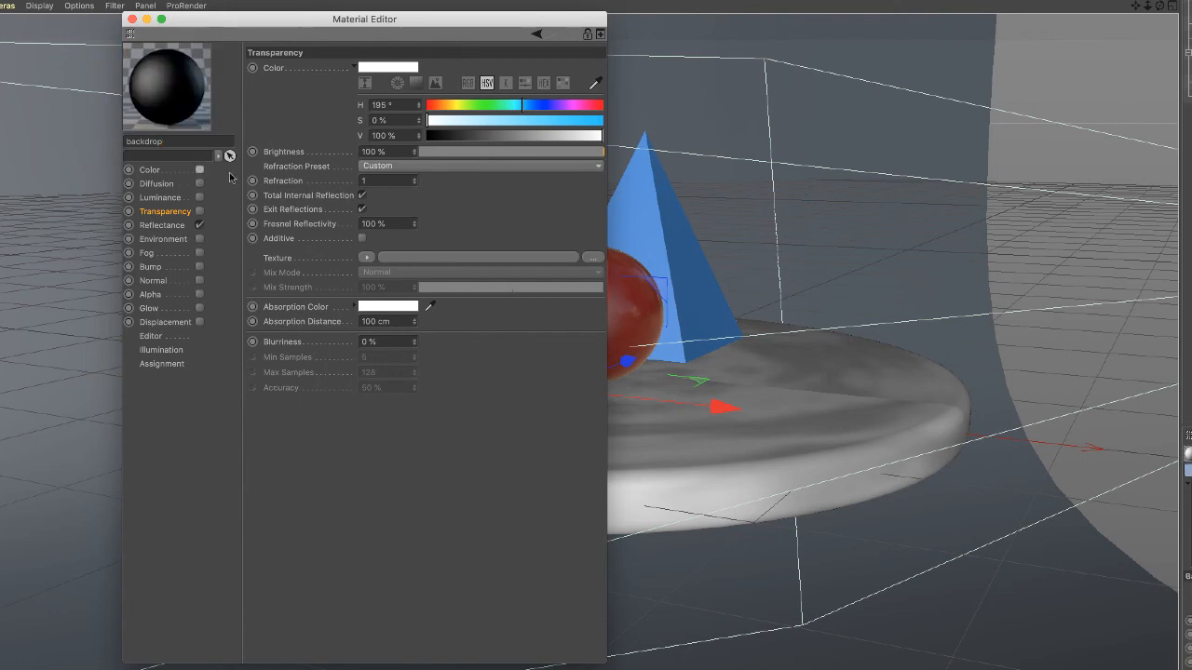
# Add a Lambertian (Diffuse) reflectance layer to the backdrop material and set its layer color to near-black with value 5%.
pyautogui.click(174, 226)
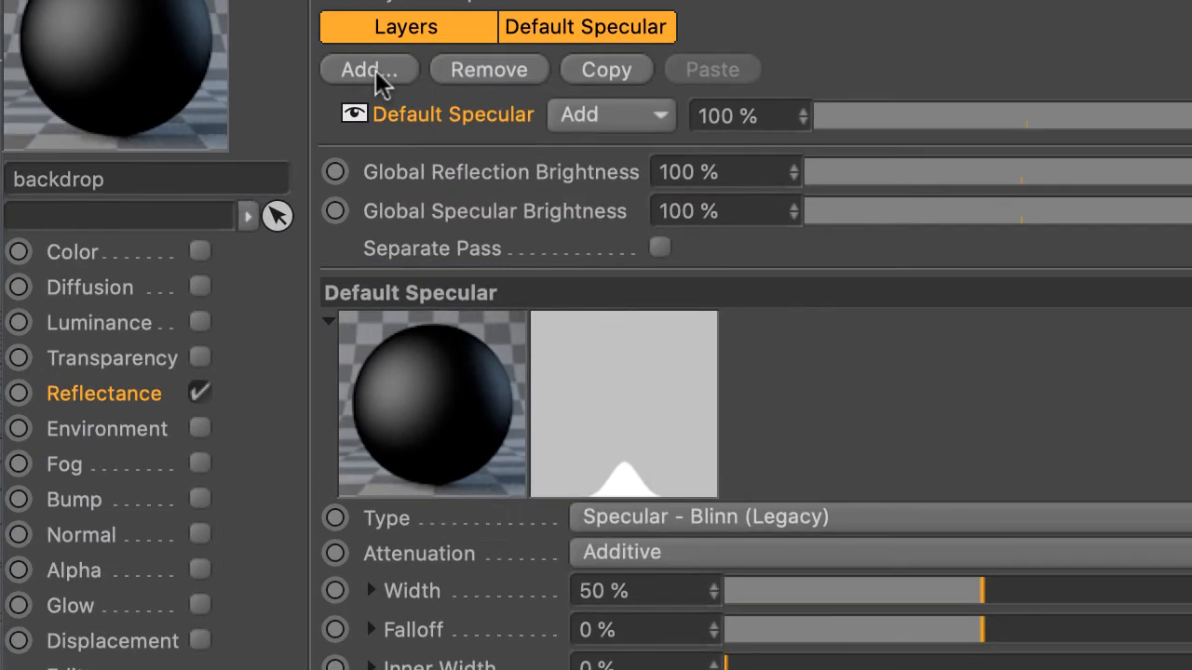
pyautogui.click(380, 74)
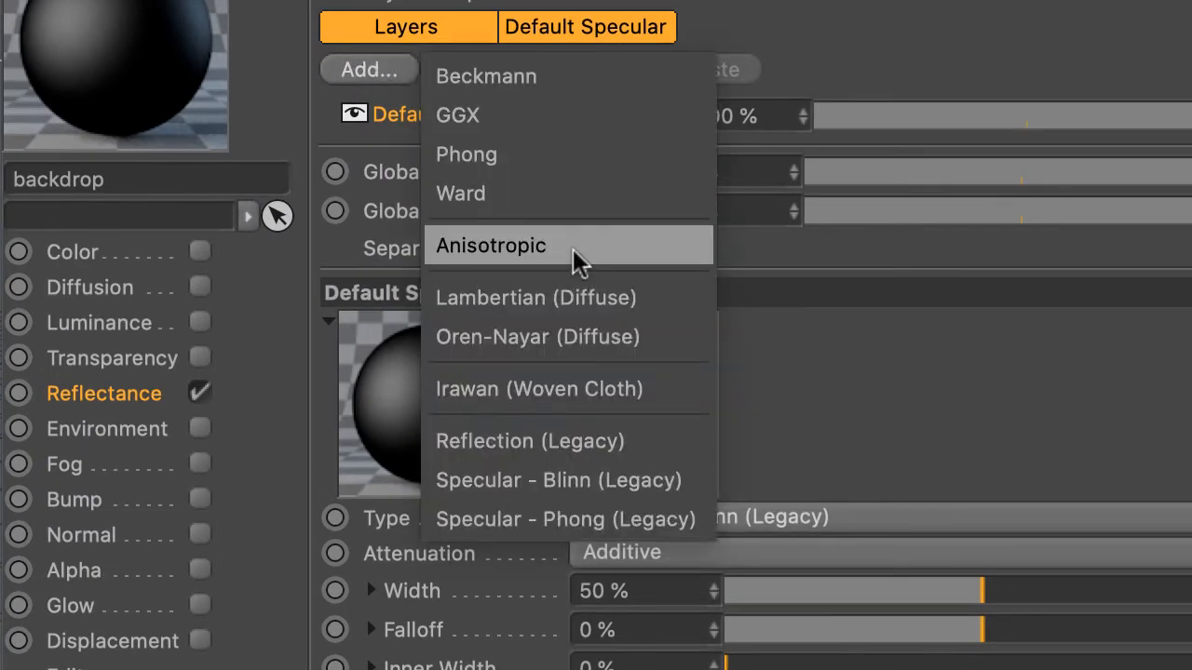
pyautogui.click(669, 307)
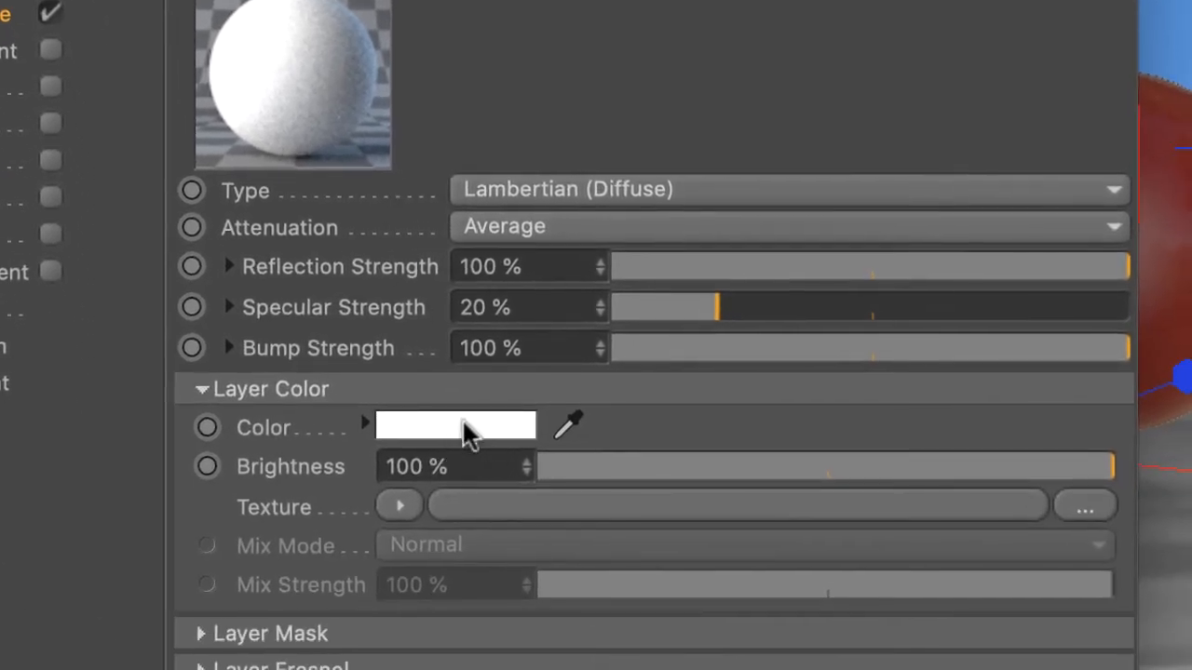
pyautogui.moveTo(466, 432)
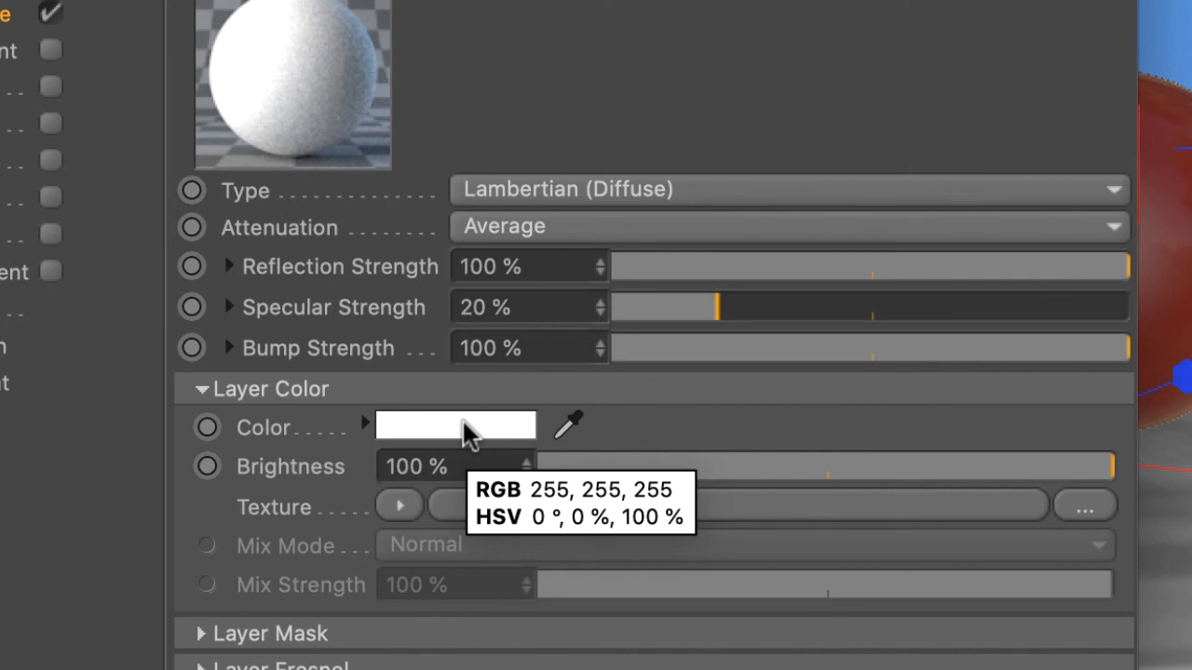
pyautogui.click(466, 431)
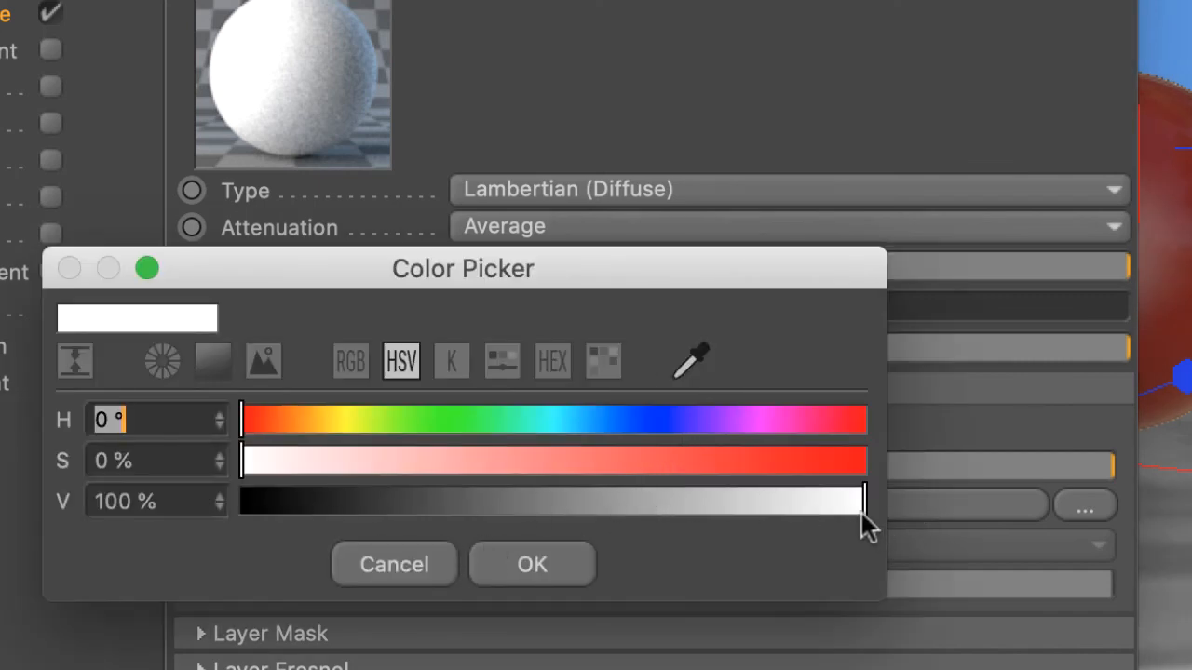
pyautogui.moveTo(861, 513); pyautogui.dragTo(395, 508)
pyautogui.moveTo(291, 497); pyautogui.dragTo(269, 510)
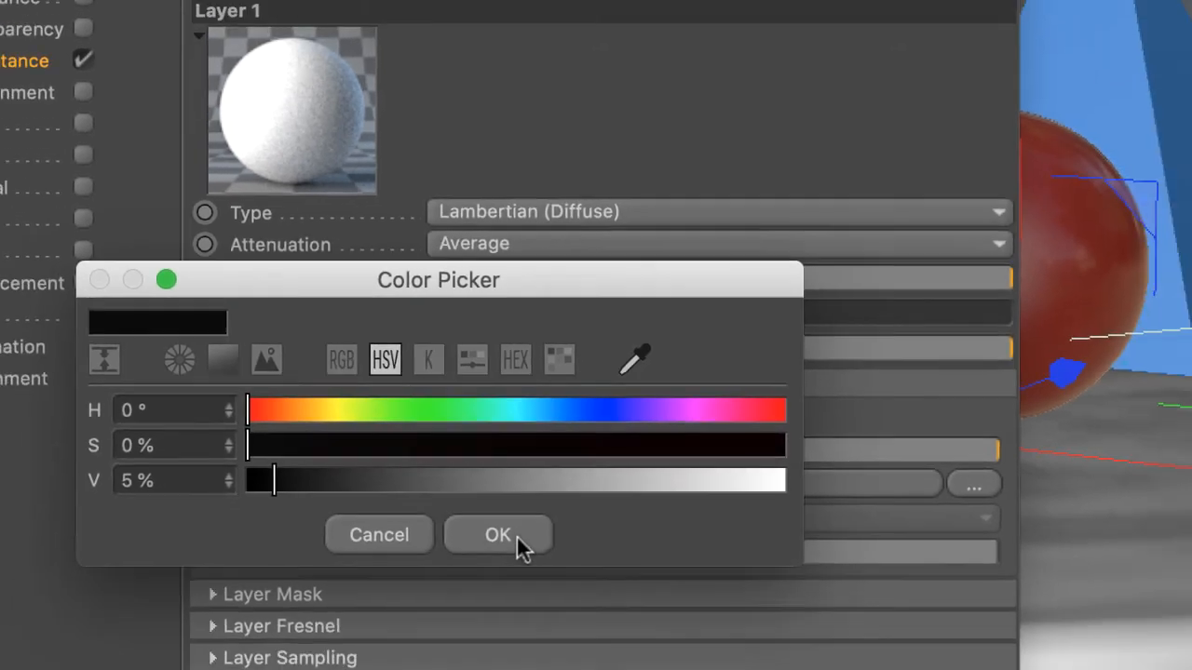
pyautogui.click(554, 569)
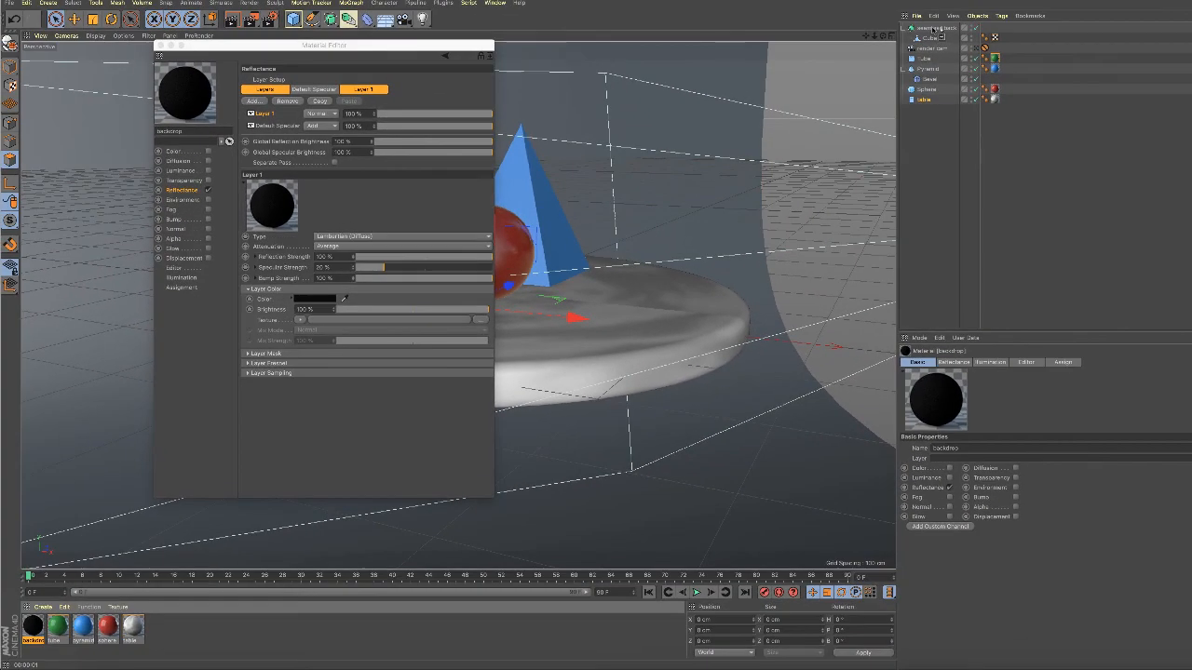
# Assign the backdrop material to the seamless backdrop object and render the view.
pyautogui.moveTo(938, 31); pyautogui.dragTo(938, 30)
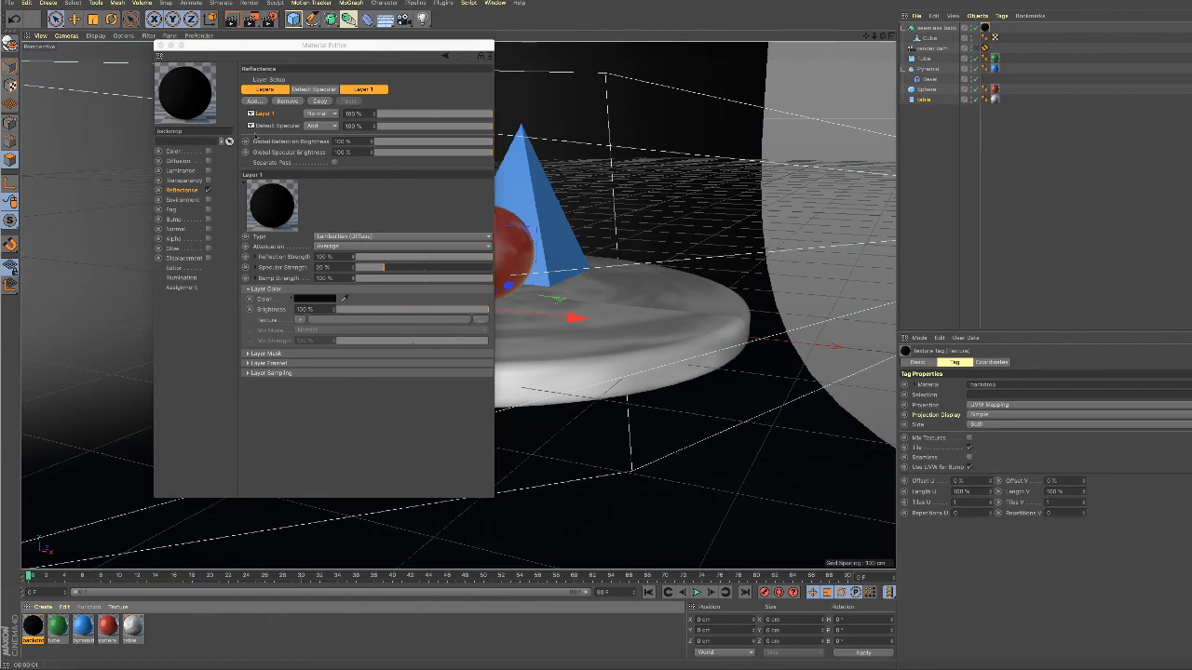
pyautogui.click(160, 45)
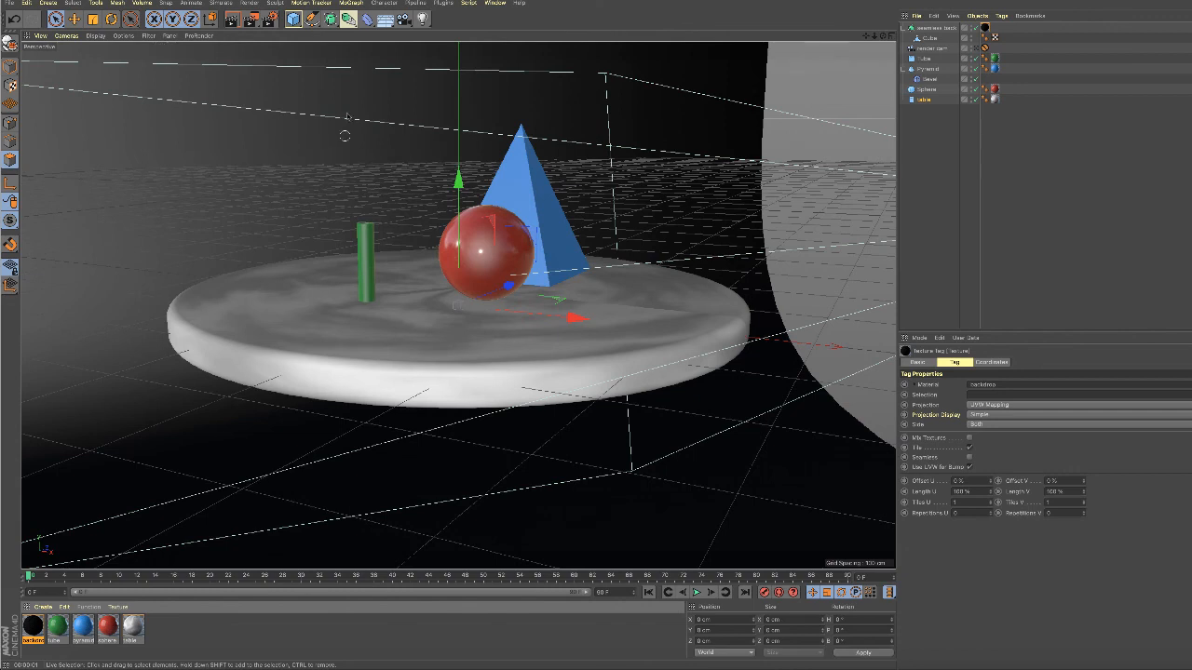
pyautogui.click(231, 18)
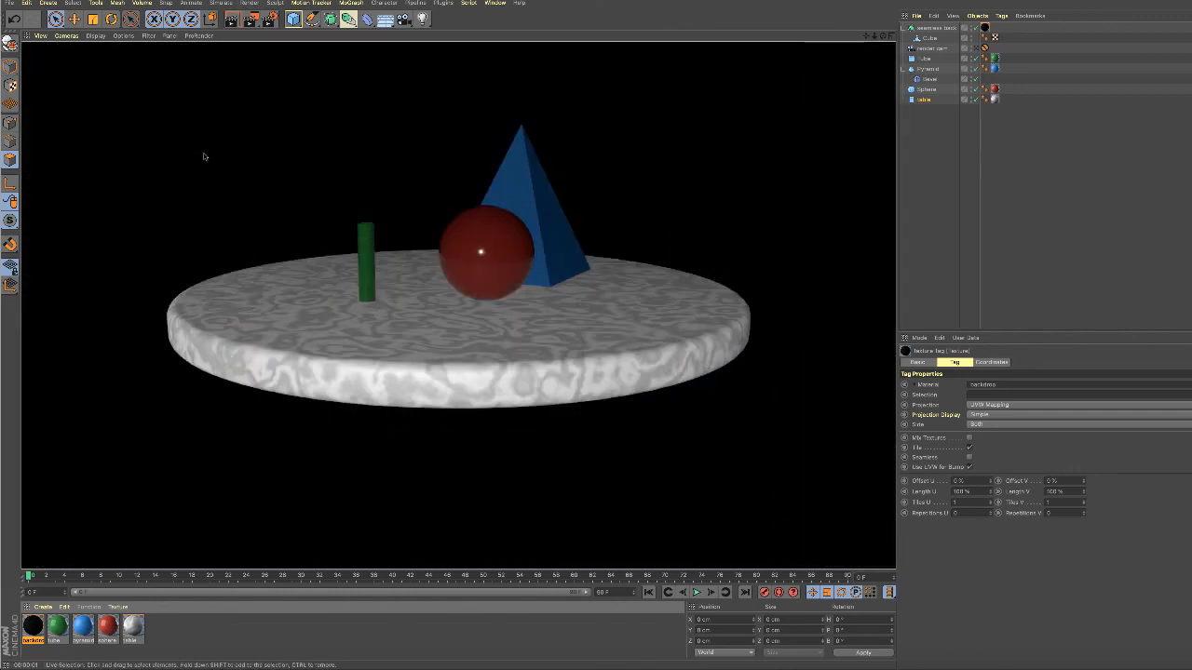
# Switch the viewport to look through the render cam and render that view.
pyautogui.click(983, 48)
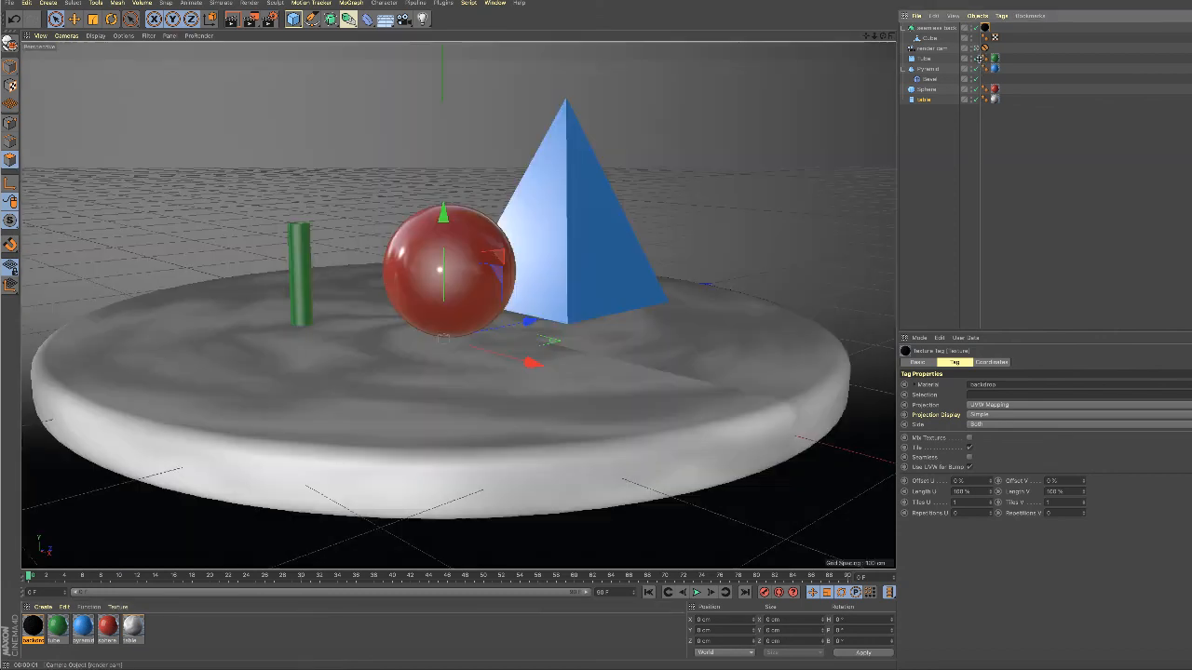
pyautogui.click(977, 49)
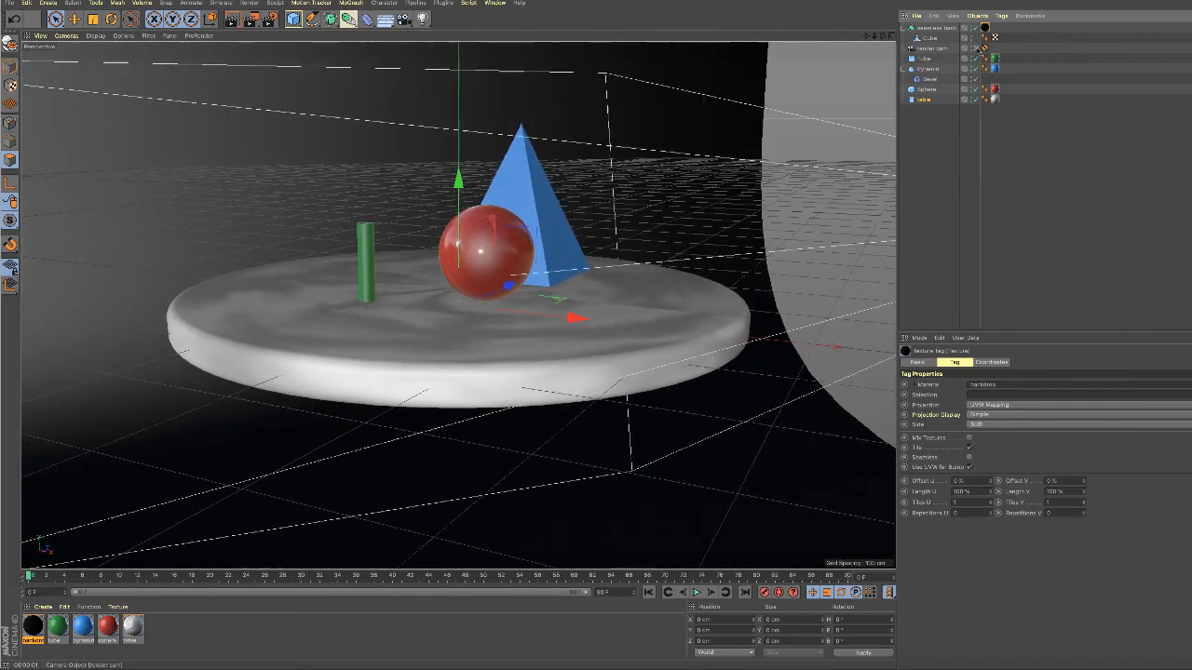
pyautogui.click(976, 48)
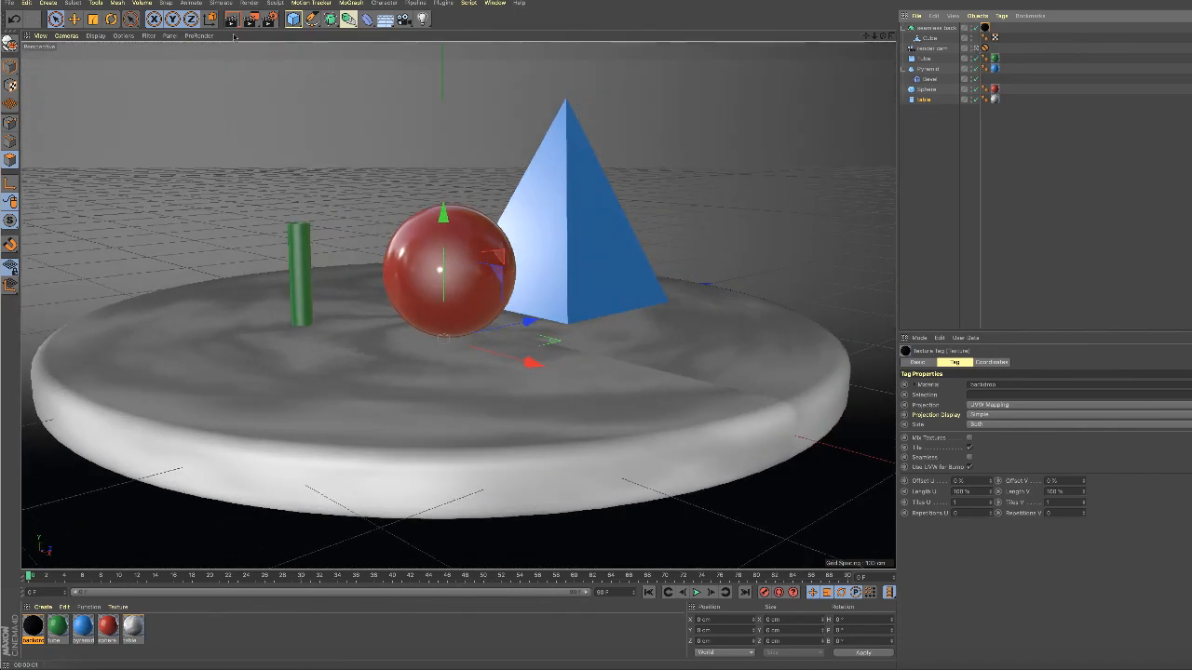
pyautogui.click(232, 20)
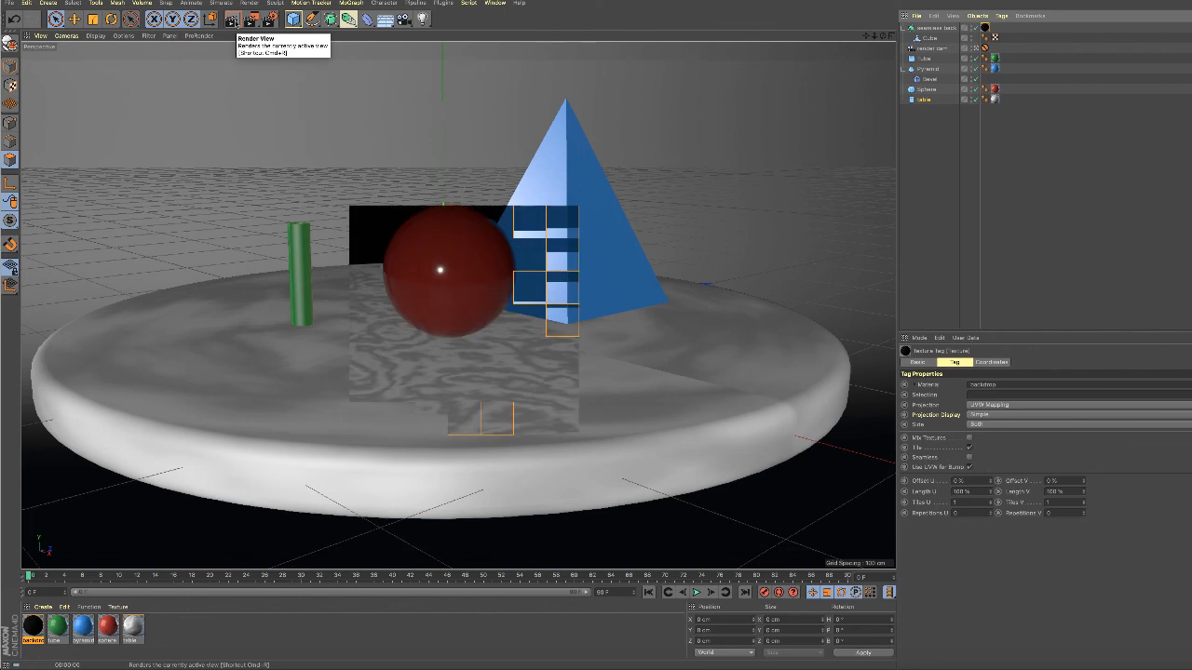